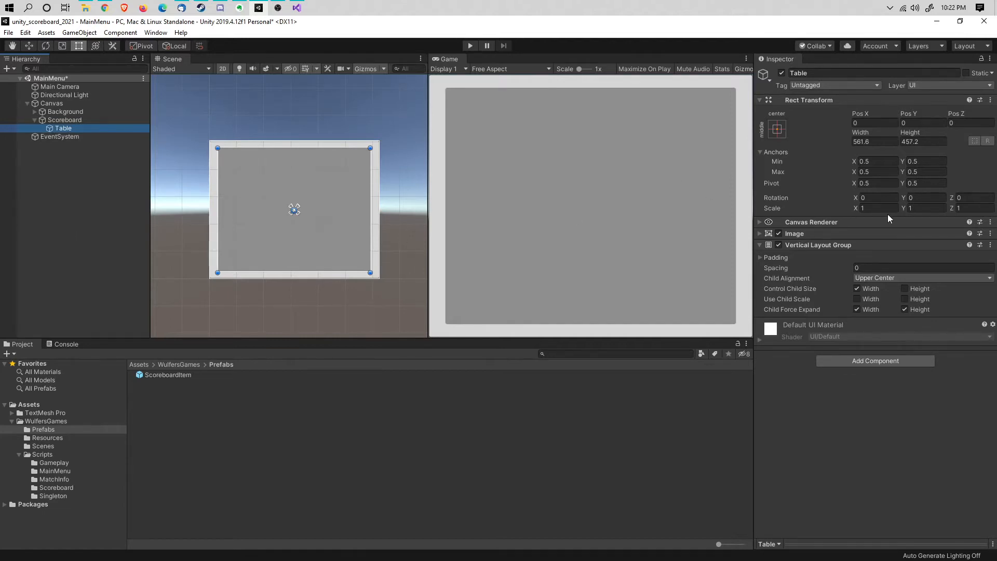
- Remove the Vertical Layout Group component from the Table object
left_click(894, 246)
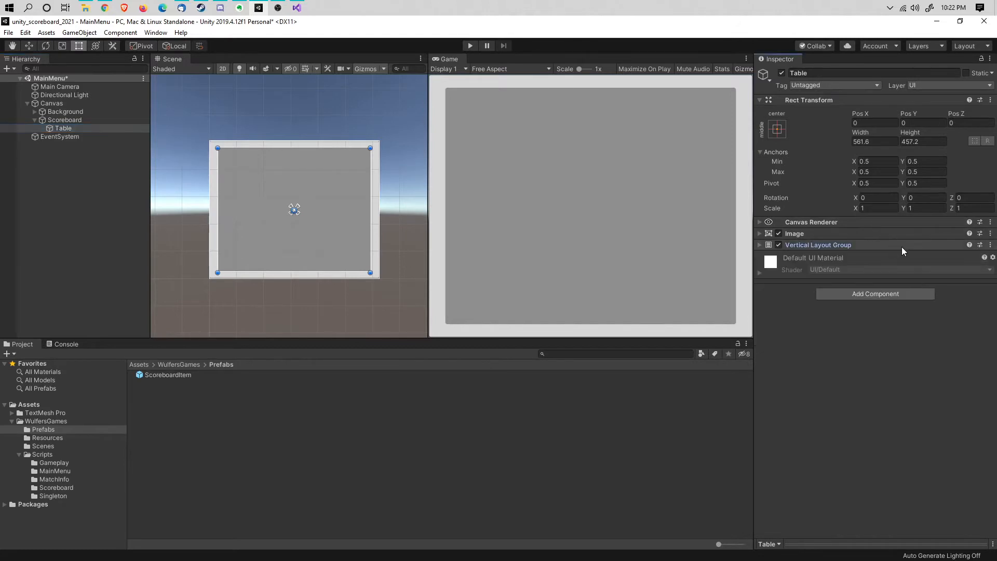
left_click(990, 245)
left_click(954, 271)
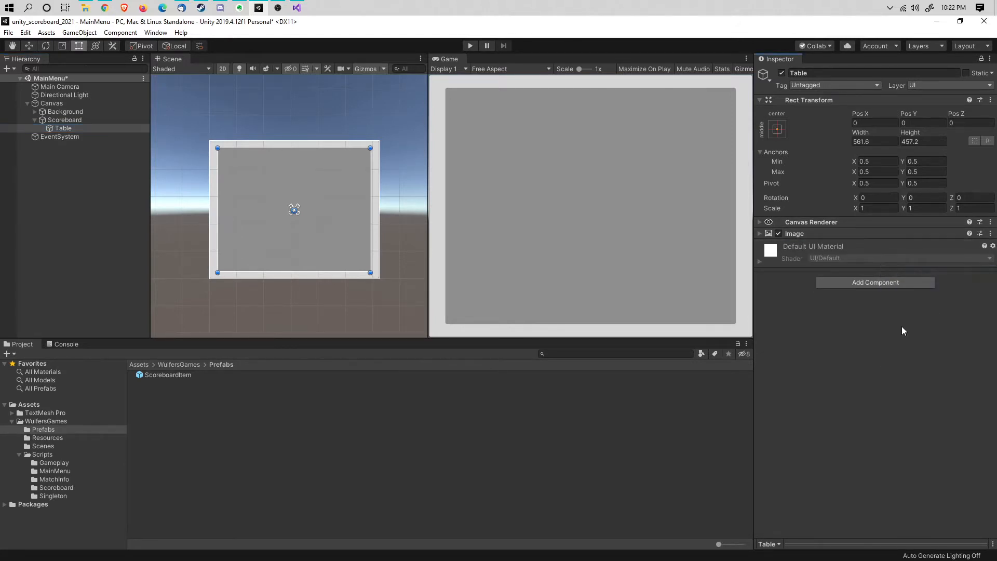
- Add a UI Scroll View as a child of the Table object
left_click(73, 127)
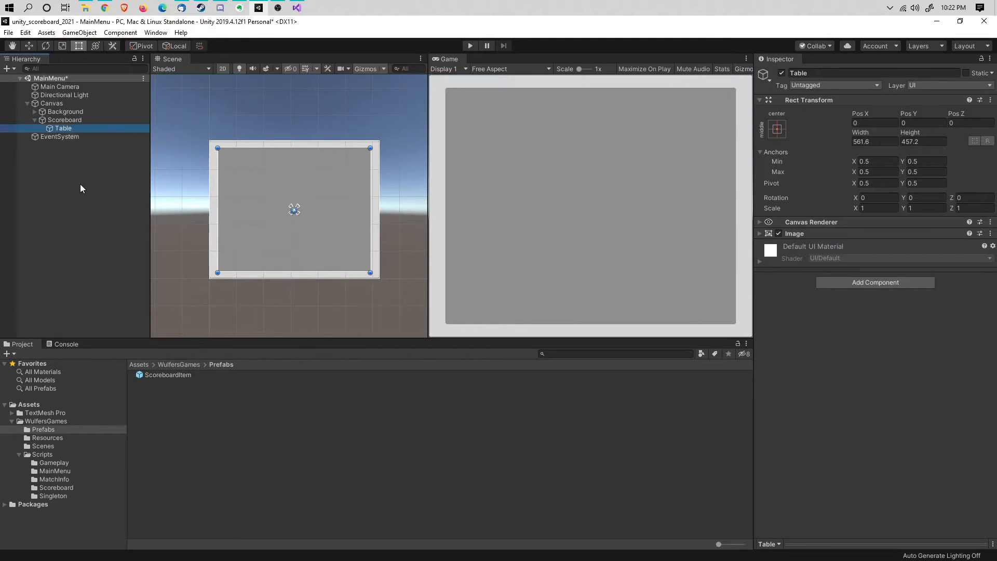
right_click(68, 130)
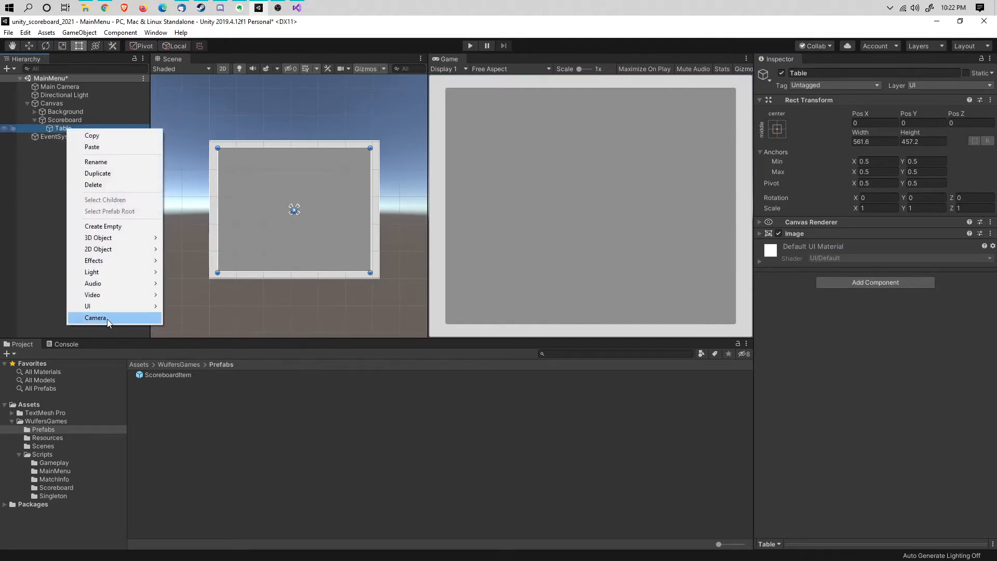
mouse_move(112, 306)
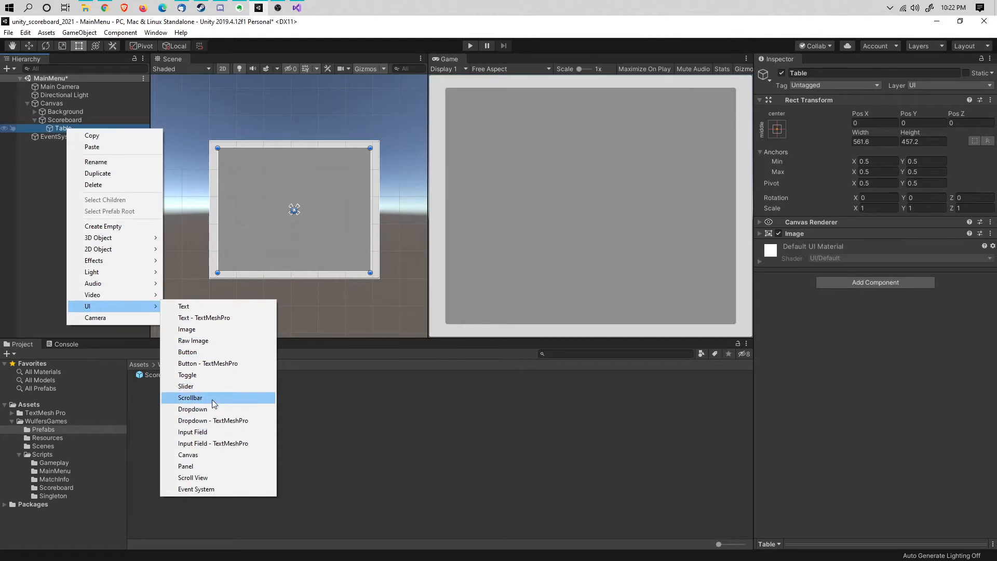
left_click(210, 478)
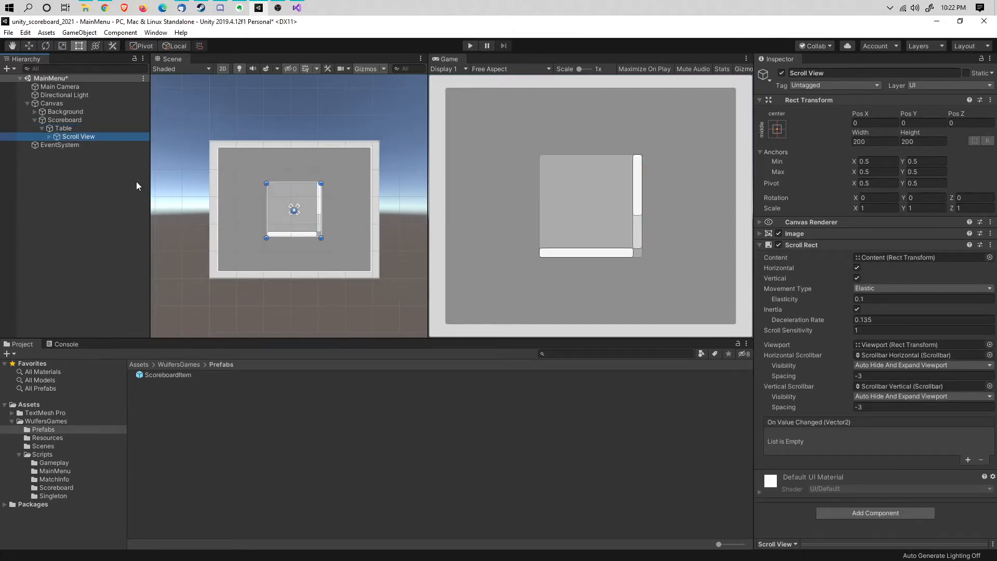
left_click(87, 237)
- Expand the Scroll View's children and delete its Scrollbar Horizontal object
left_click(49, 136)
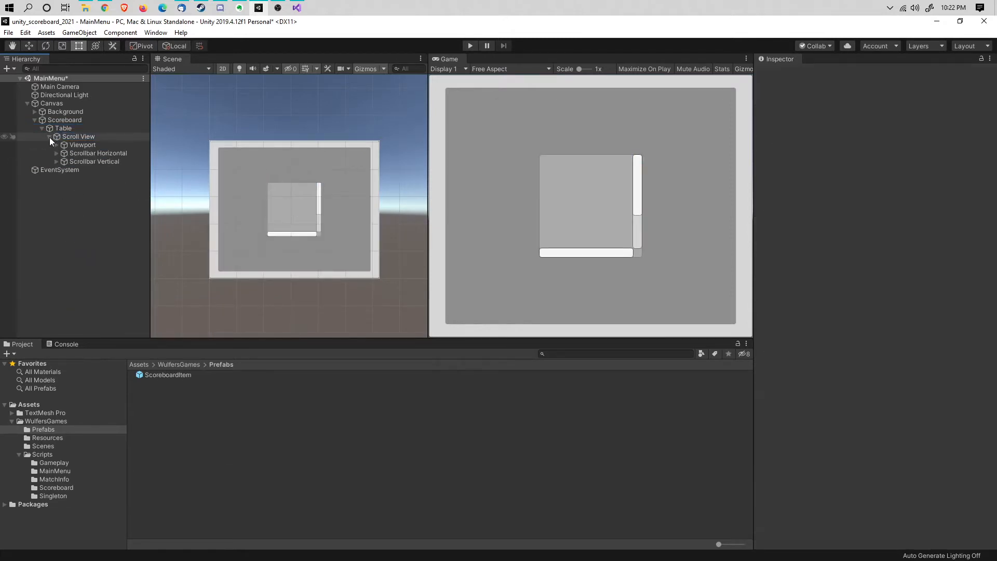
left_click(73, 145)
left_click(84, 154)
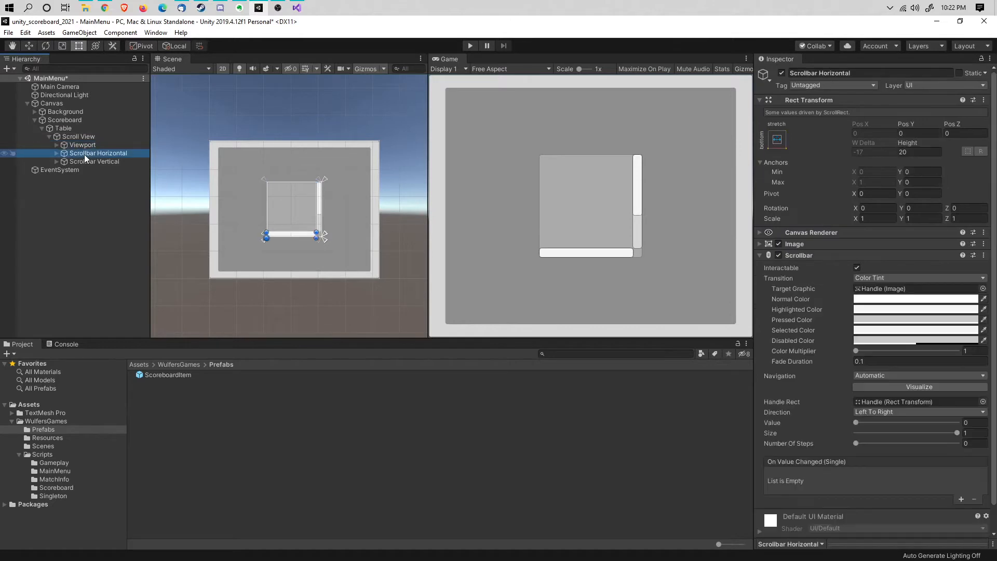
left_click(93, 161)
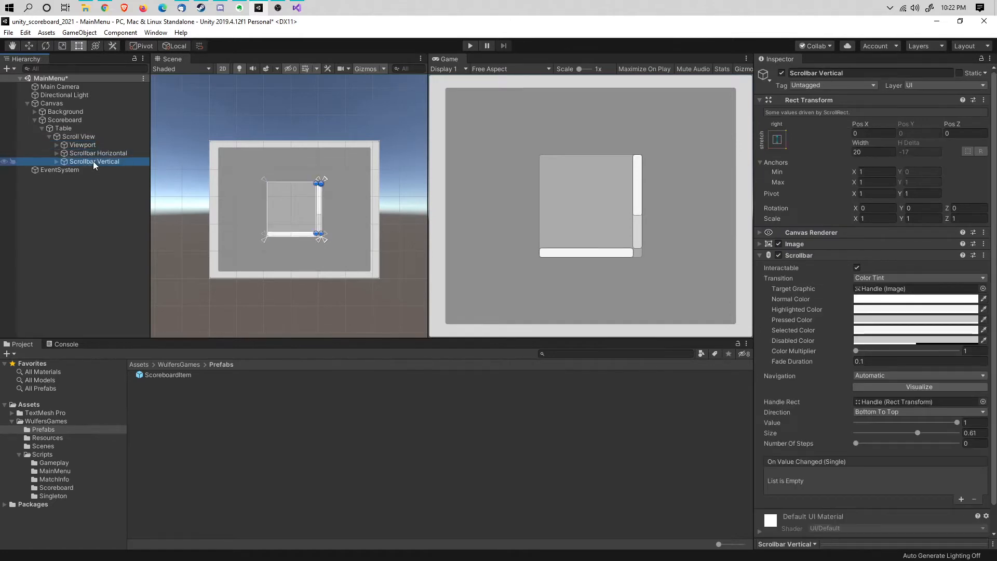
left_click(82, 195)
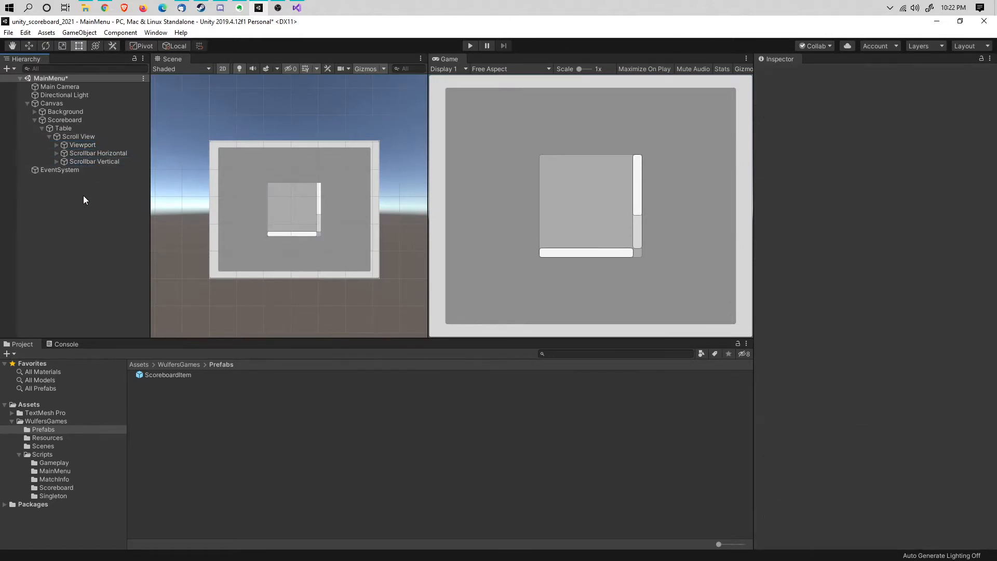
left_click(92, 154)
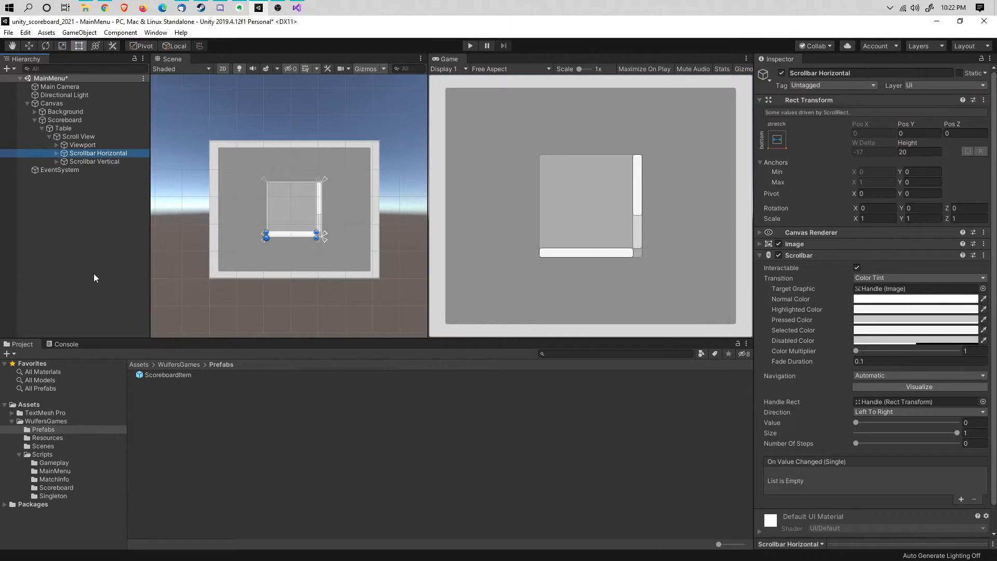
key("Delete")
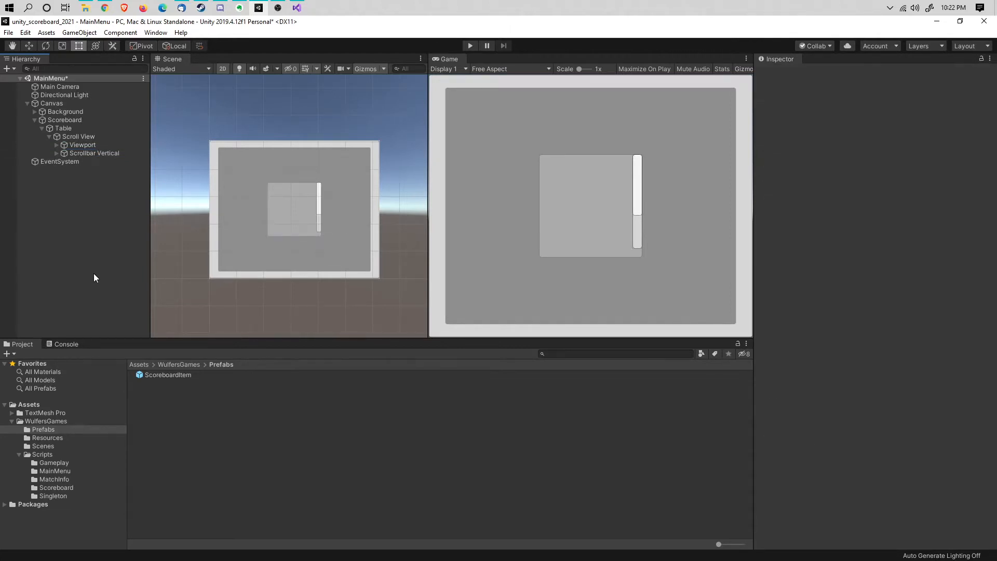
- Add a Vertical Layout Group component to the Table object
left_click(82, 145)
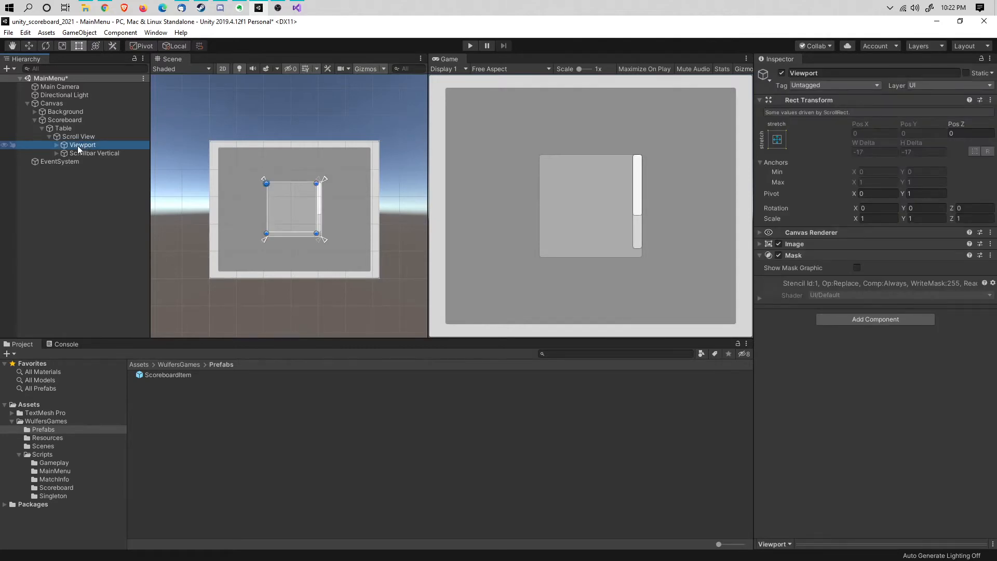
left_click(81, 137)
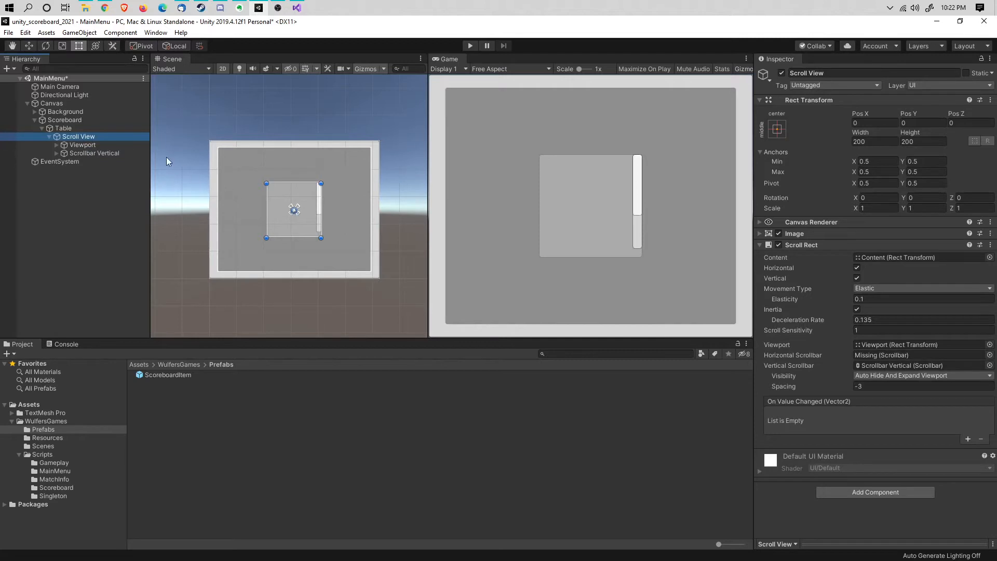
left_click(75, 129)
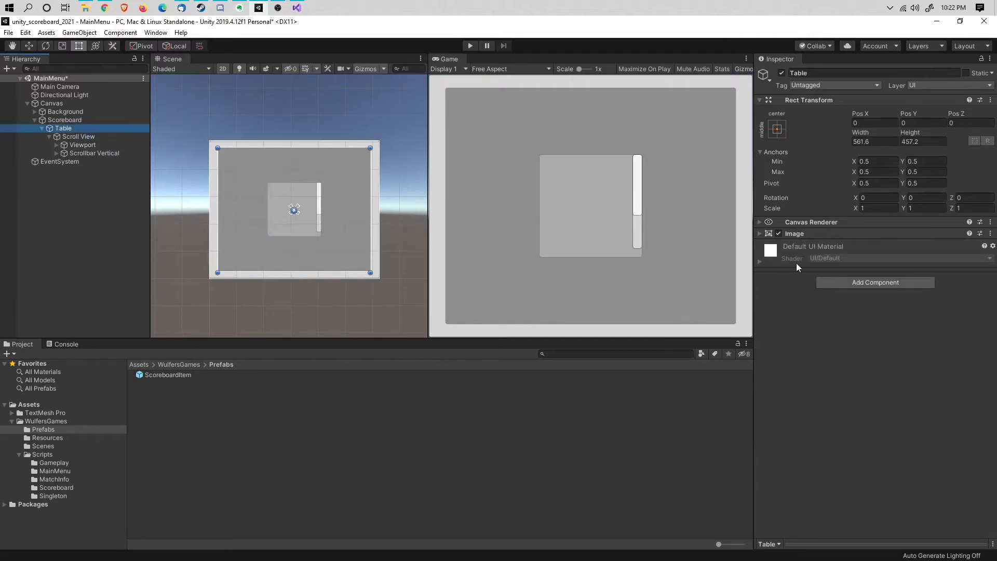
left_click(844, 285)
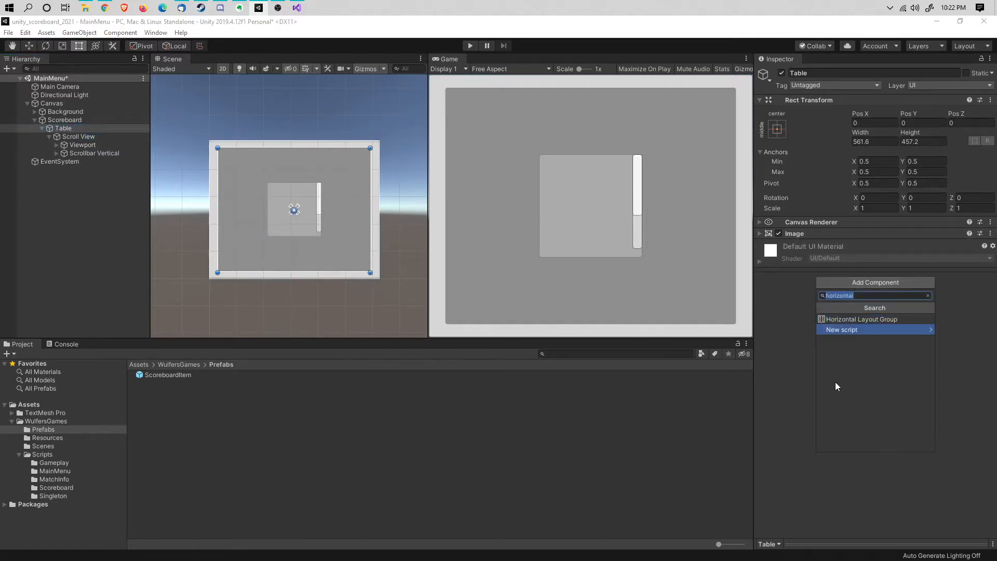
type("vertical")
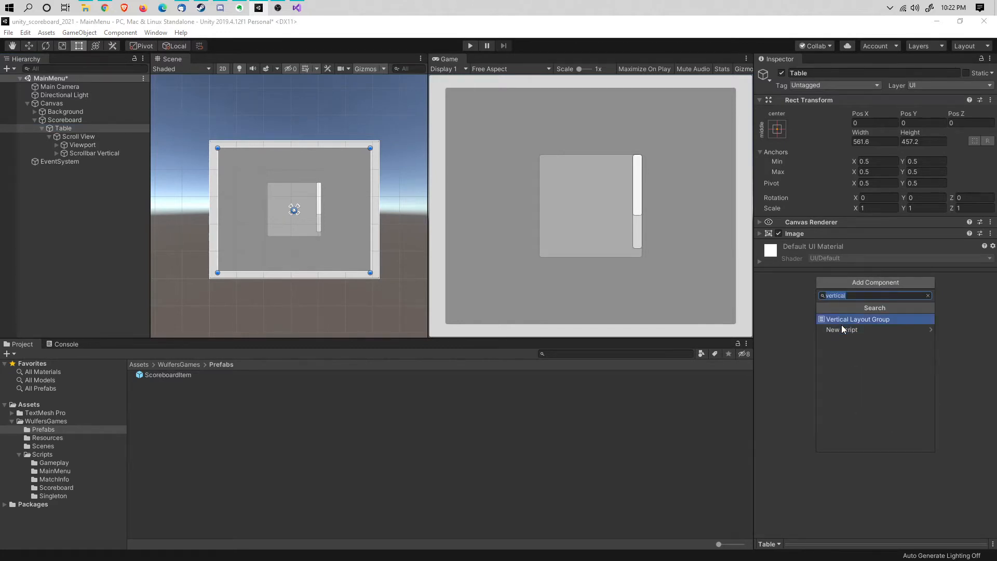
left_click(841, 325)
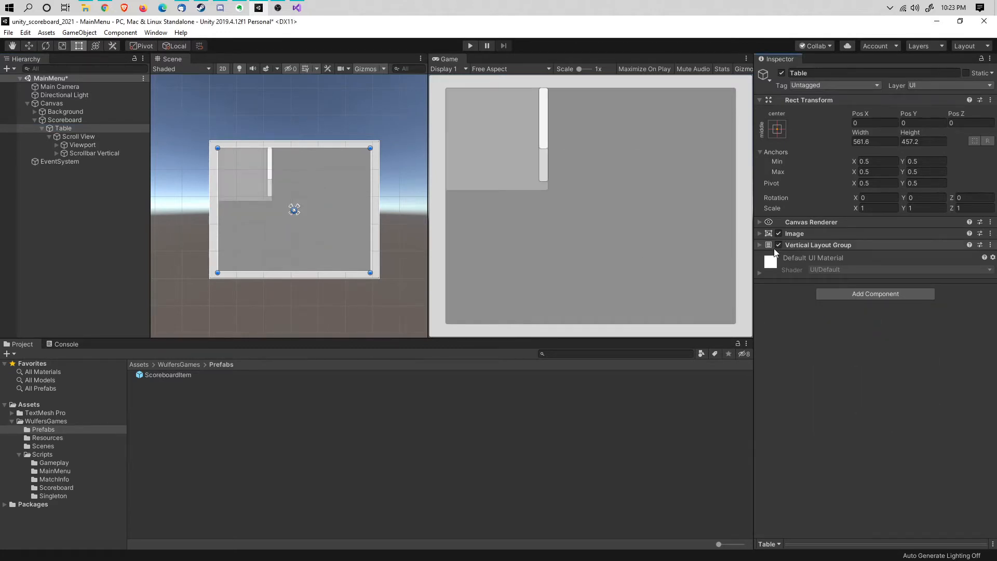
- Enable Control Child Size for width and height in the Table's Vertical Layout Group, with Upper Left child alignment
left_click(760, 242)
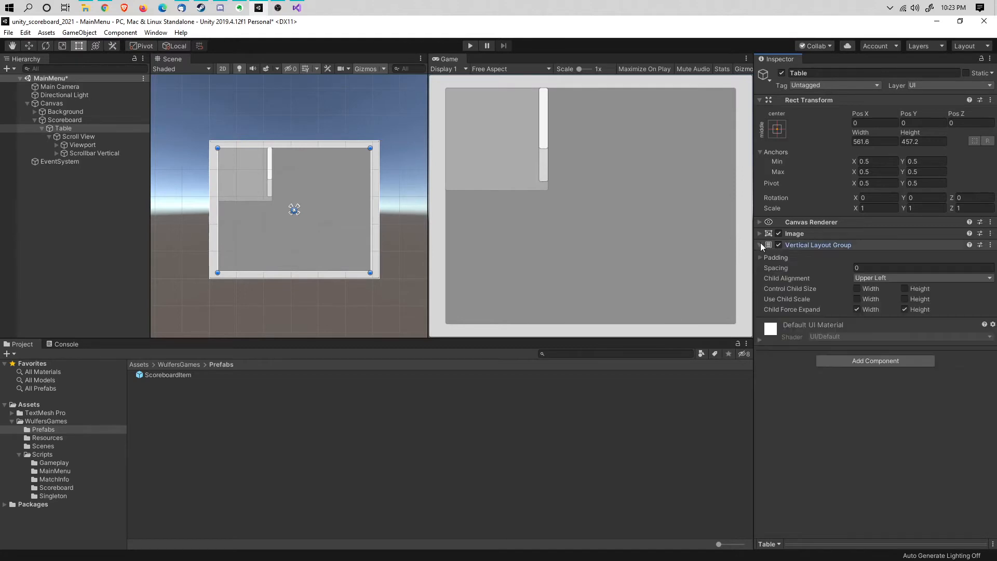
left_click(857, 288)
left_click(905, 289)
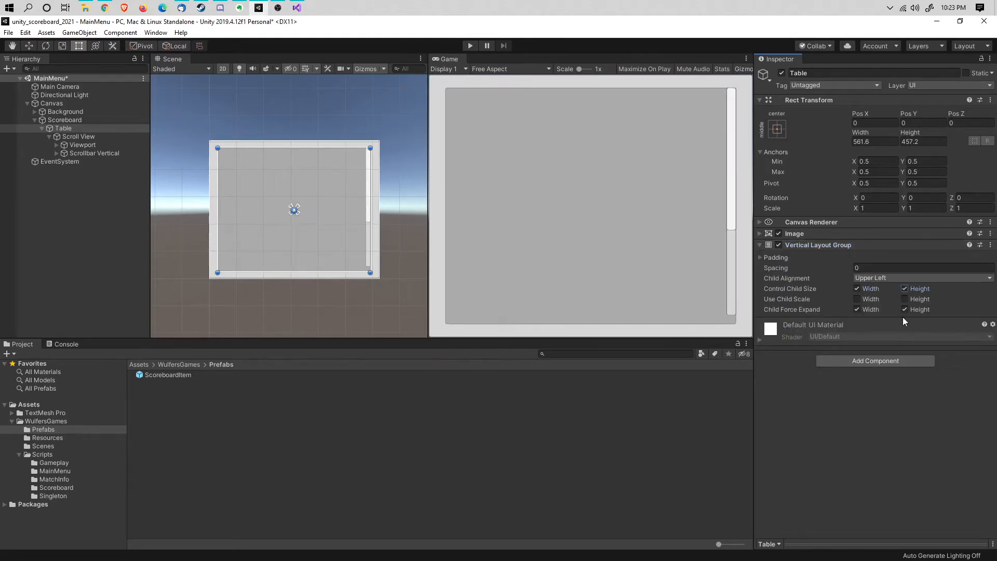
left_click(894, 278)
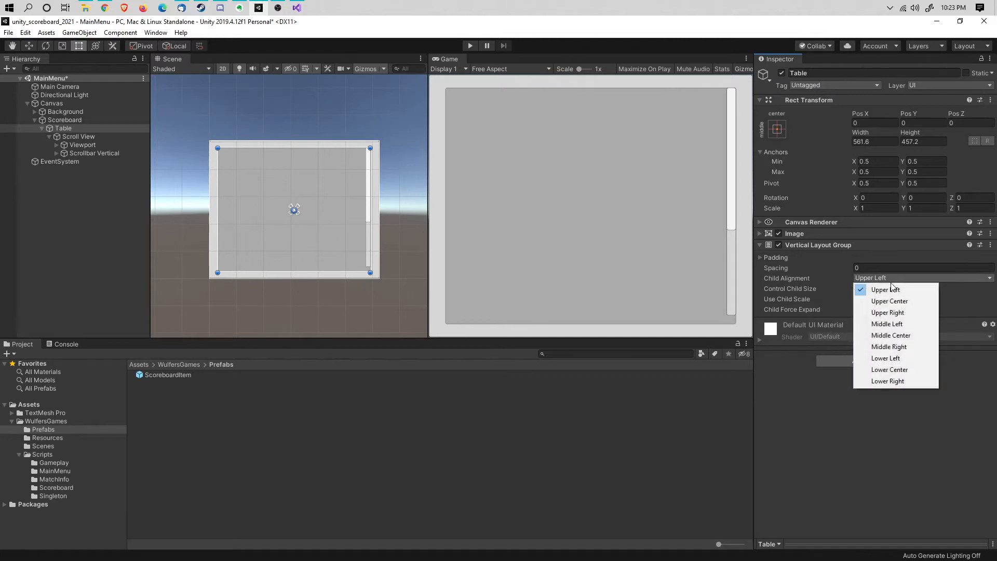
left_click(885, 289)
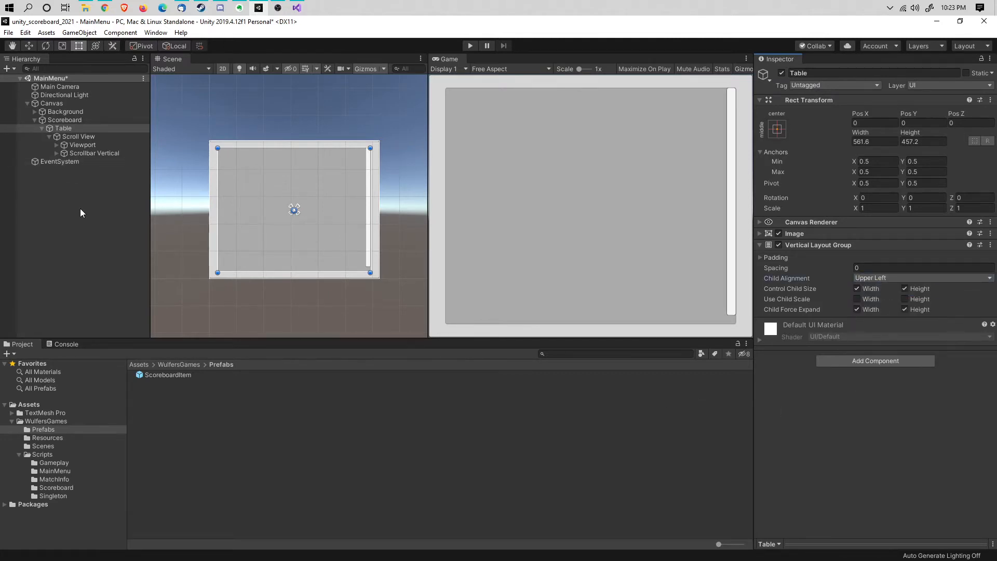
- Add a UI Panel under the Table object and place it above the Scroll View in the hierarchy
left_click(76, 136)
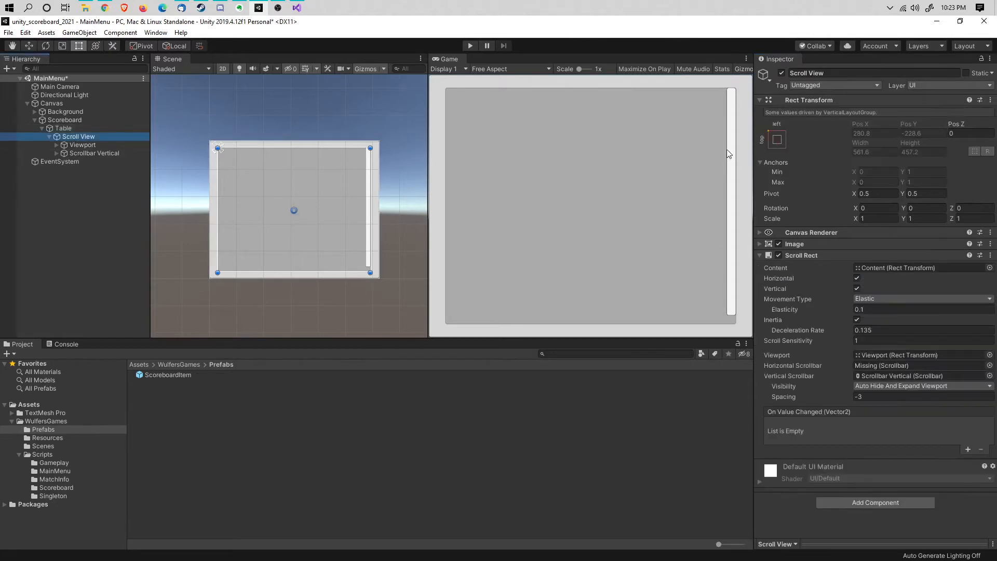
left_click(65, 130)
right_click(66, 132)
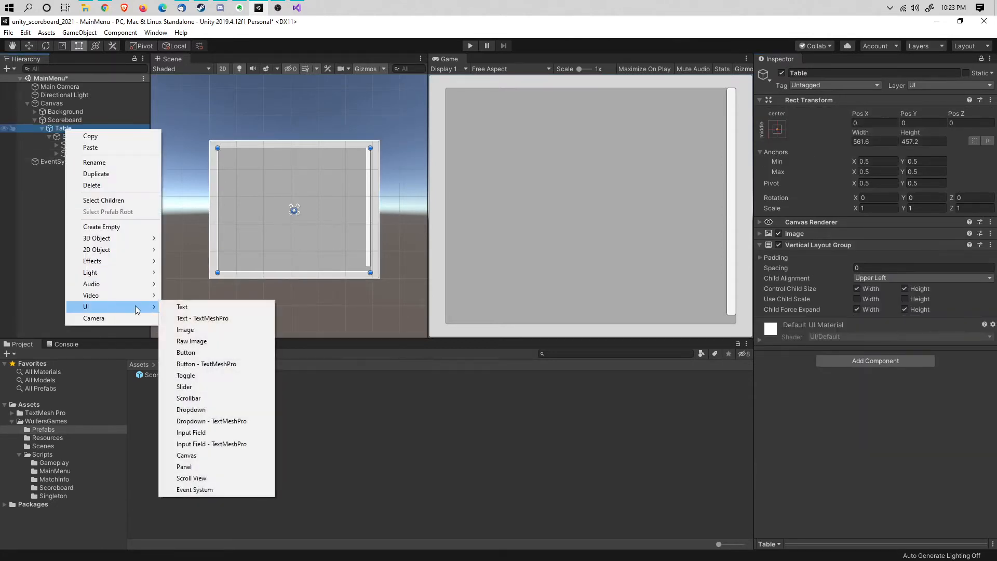
left_click(217, 465)
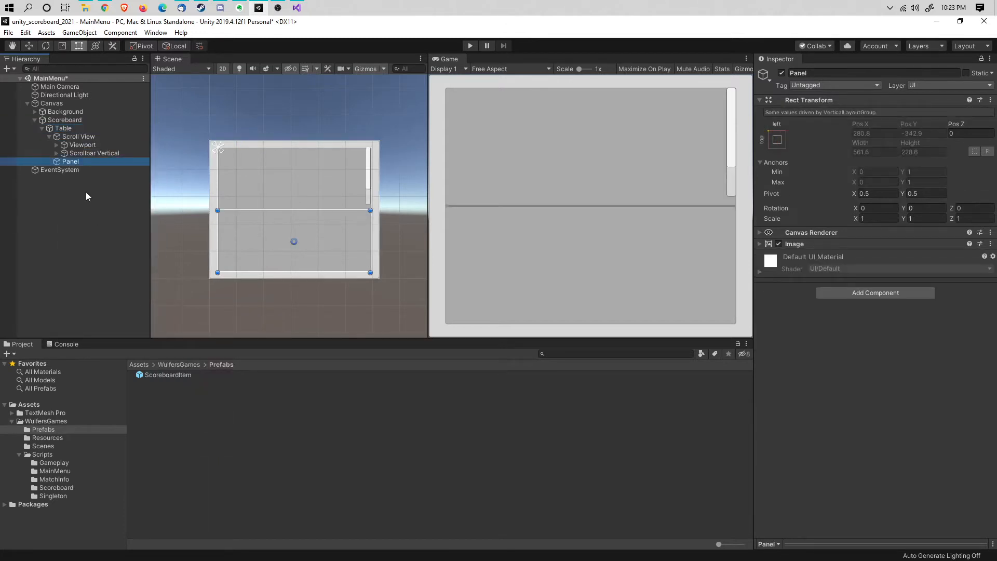
left_click_drag(78, 163, 76, 136)
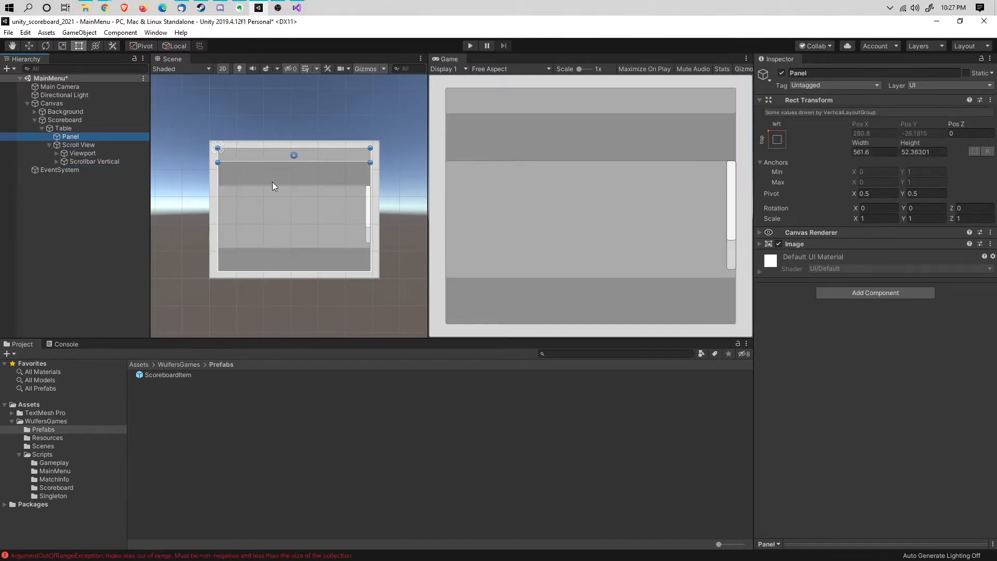
- Set the height of the Panel under Table to 50
left_click(77, 127)
left_click(858, 299)
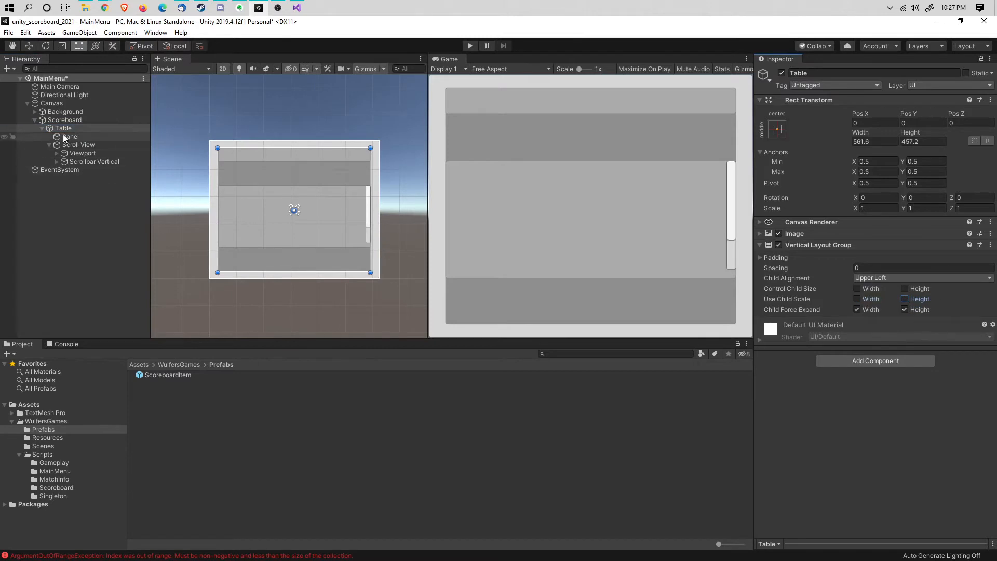
left_click(145, 136)
left_click(860, 153)
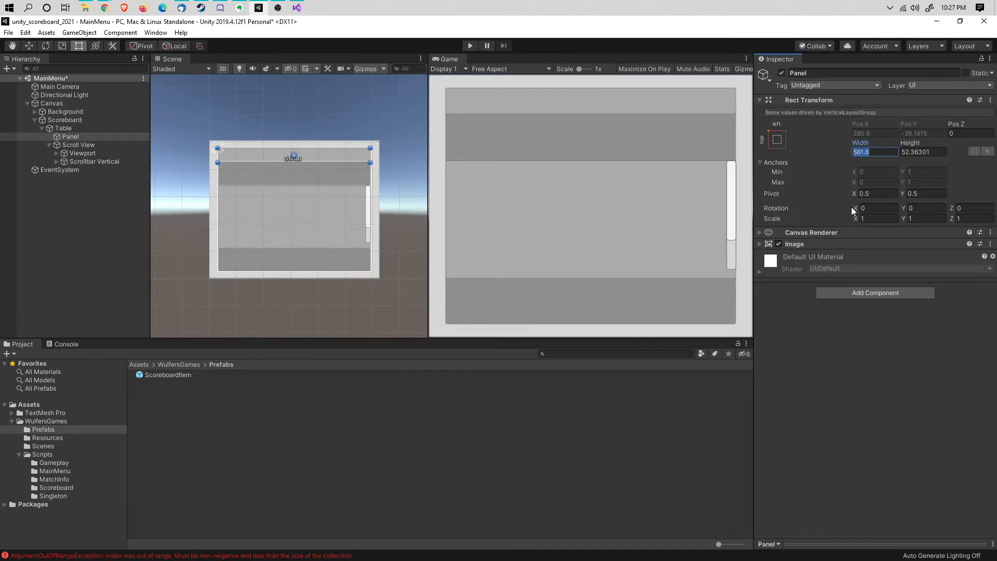
left_click(907, 156)
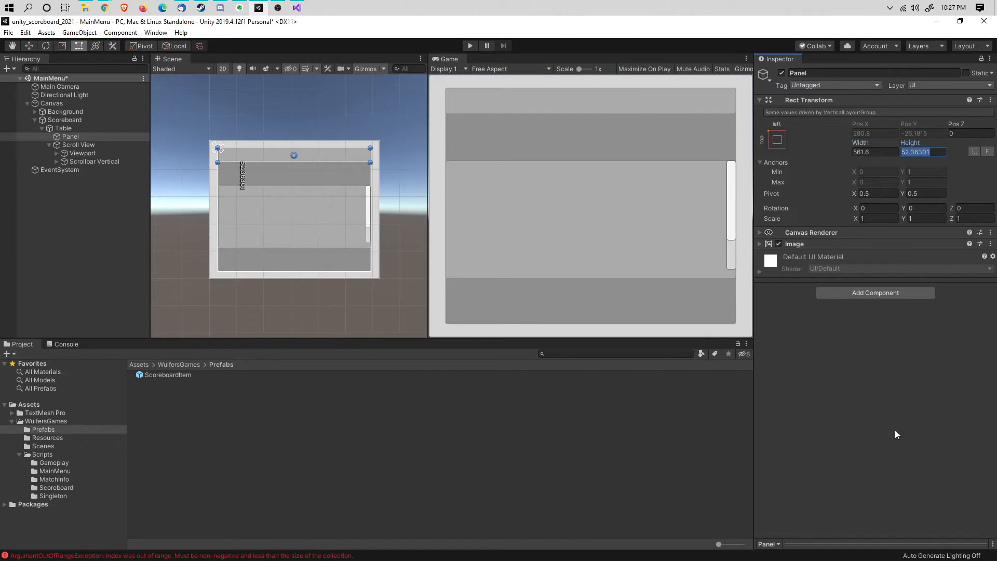
key("BackSpace")
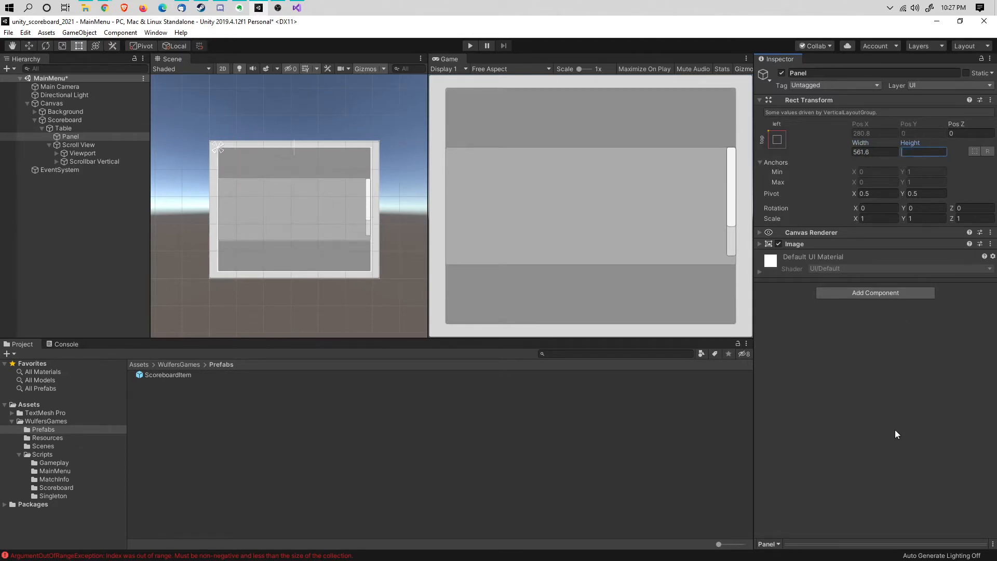
type("50")
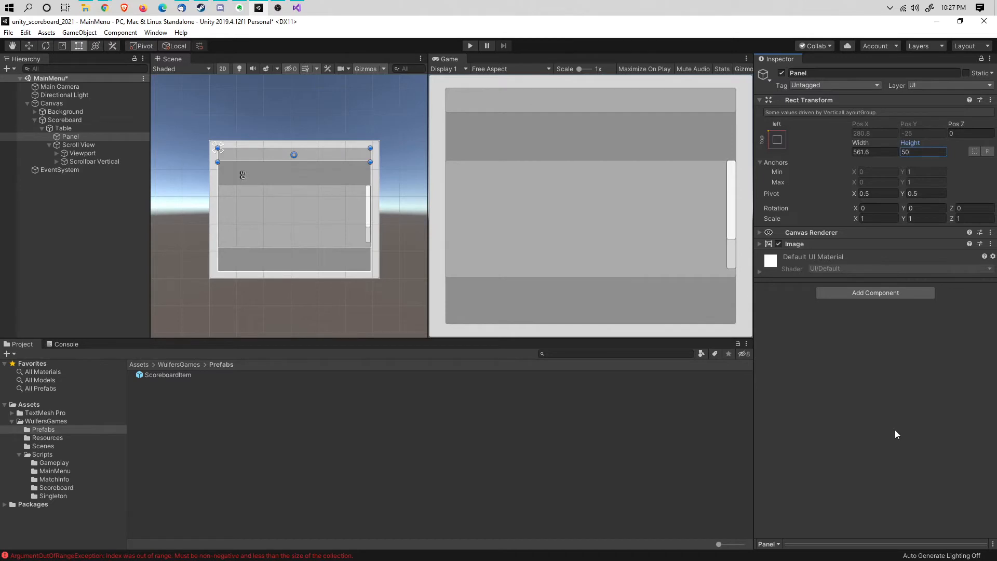
left_click(881, 454)
- Rename the Panel under Table to Header
left_click(78, 138)
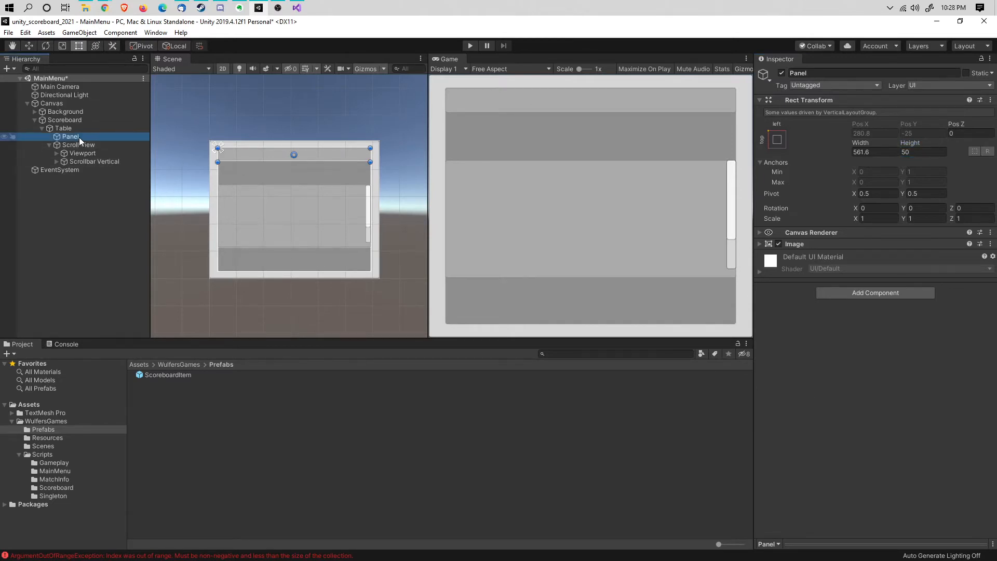
key("F2")
type("hEADER")
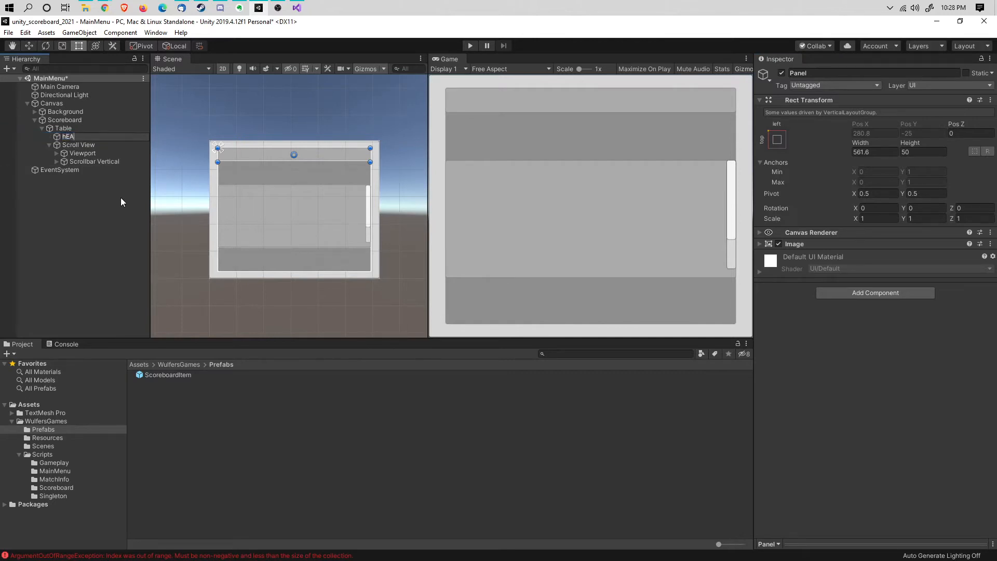
key("BackSpace")
key("BackSpace")
key("BackSpace")
key("BackSpace")
key("BackSpace")
key("BackSpace")
type("Header")
key("Return")
- Add a Horizontal Layout Group component to the Header object and expand its settings
right_click(79, 136)
left_click(178, 294)
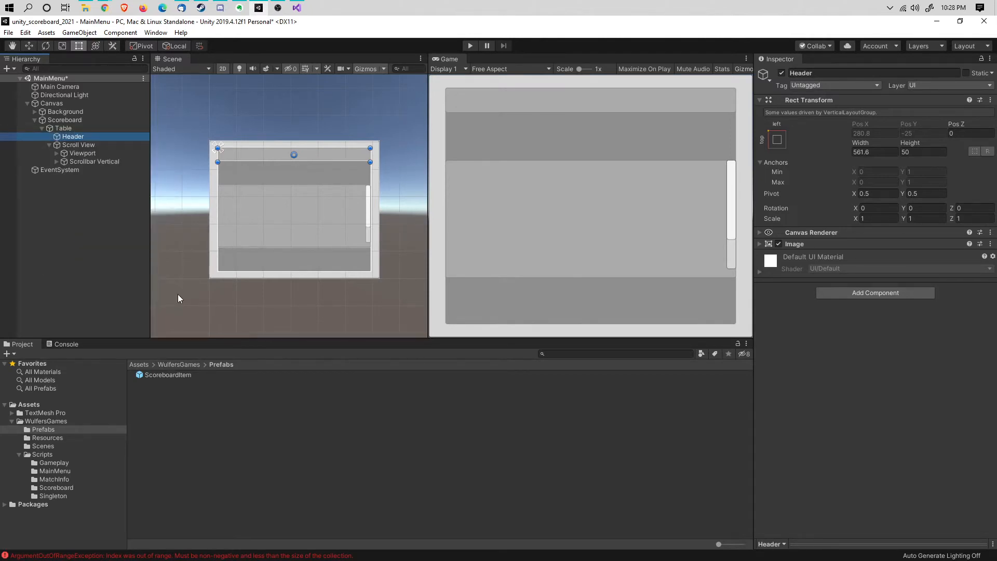
left_click(865, 292)
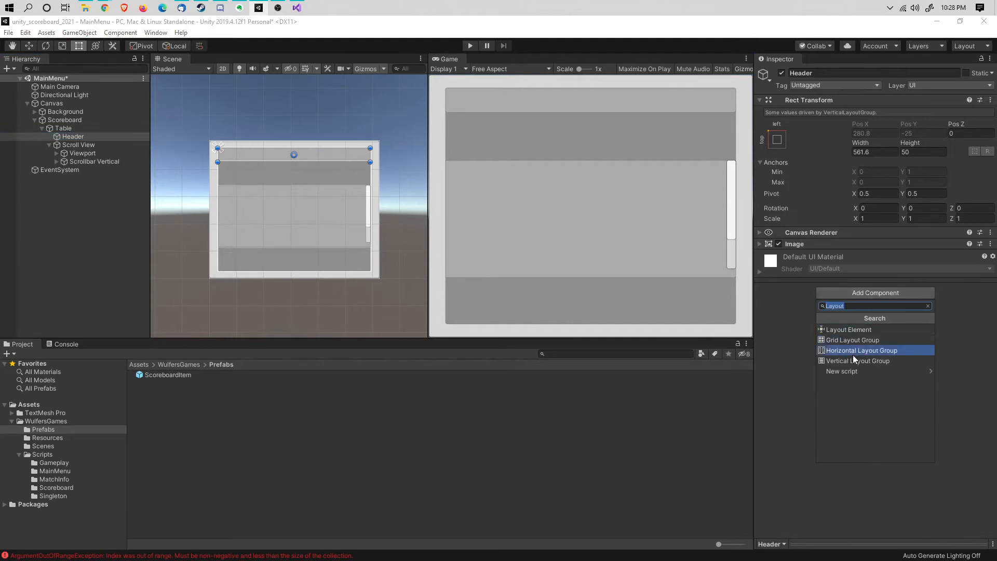
left_click(852, 353)
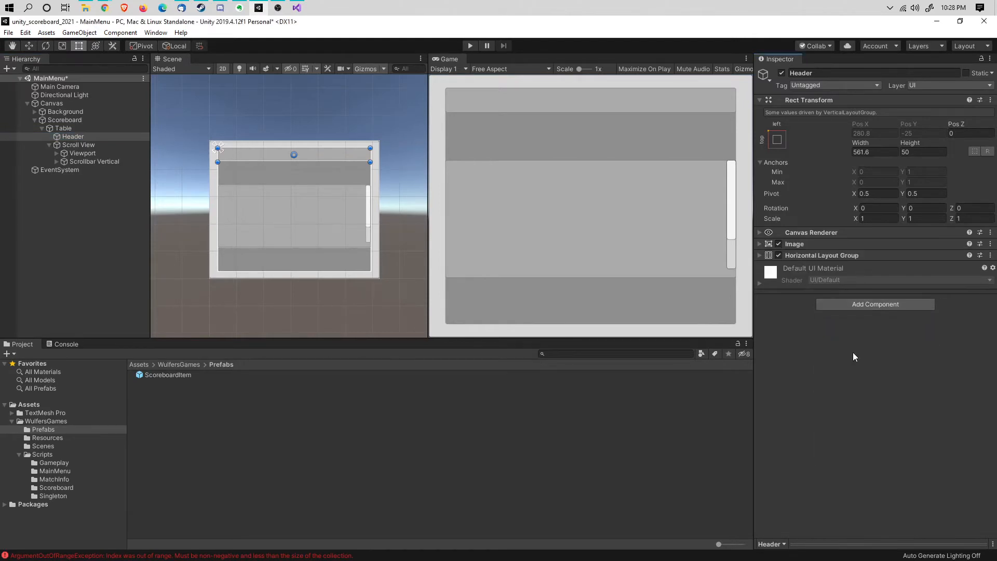
left_click(761, 256)
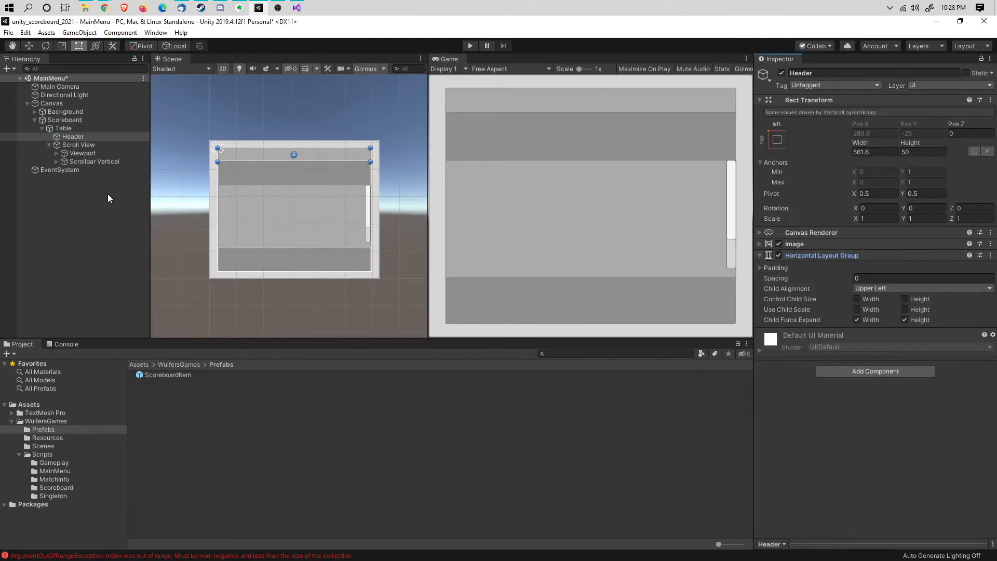
- Add three TextMeshPro text objects as children of Header
right_click(73, 136)
mouse_move(107, 314)
left_click(207, 326)
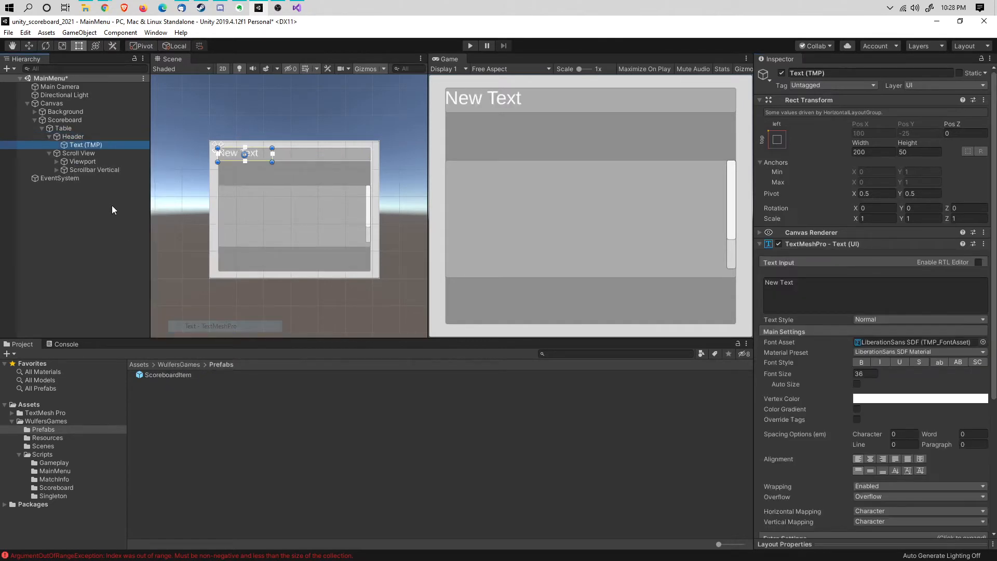
right_click(79, 136)
mouse_move(125, 314)
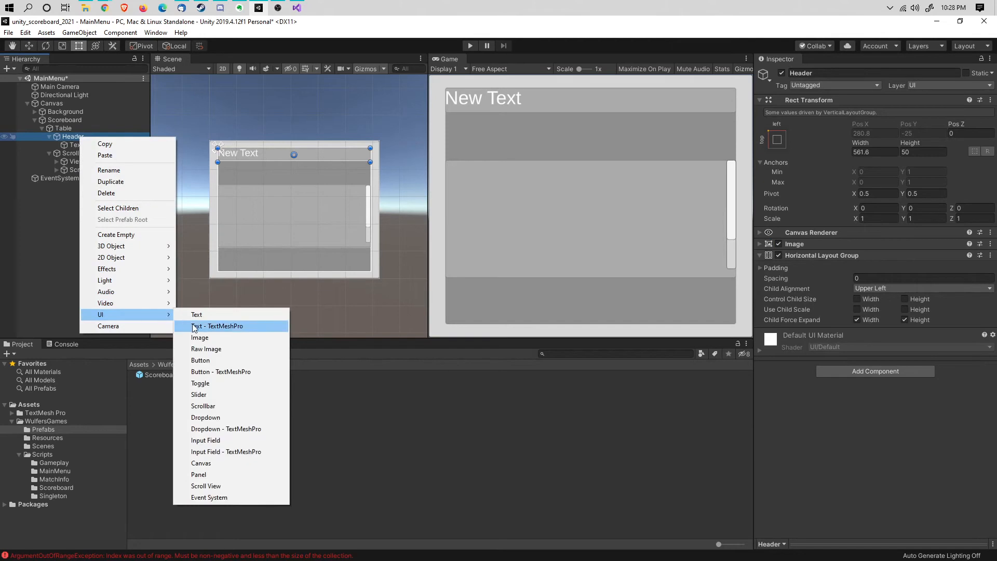
left_click(213, 326)
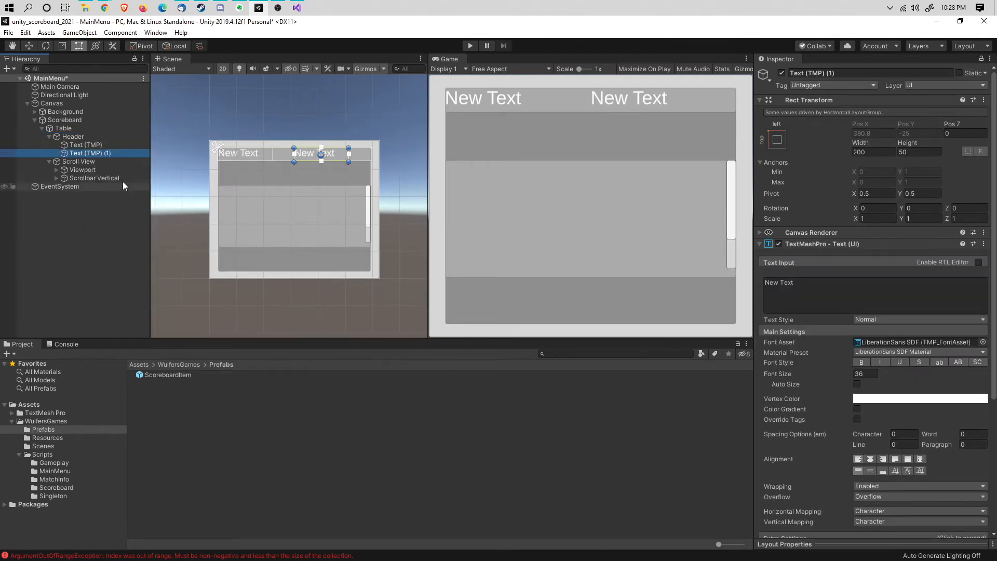
right_click(76, 136)
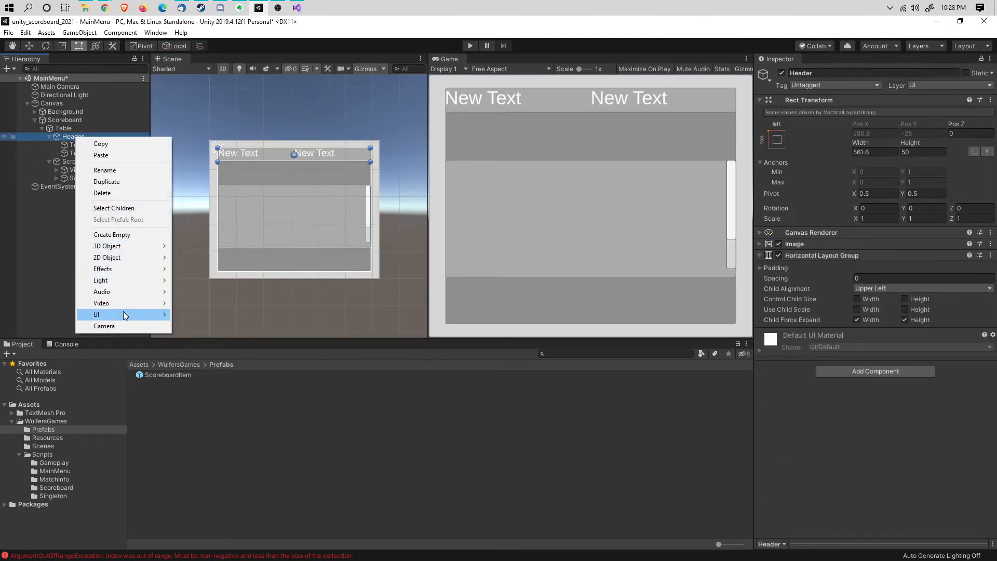
mouse_move(125, 314)
left_click(195, 326)
- Enable Auto Size and set center and middle alignment for all three Header texts together
left_click(86, 144)
left_click(95, 161, "shift")
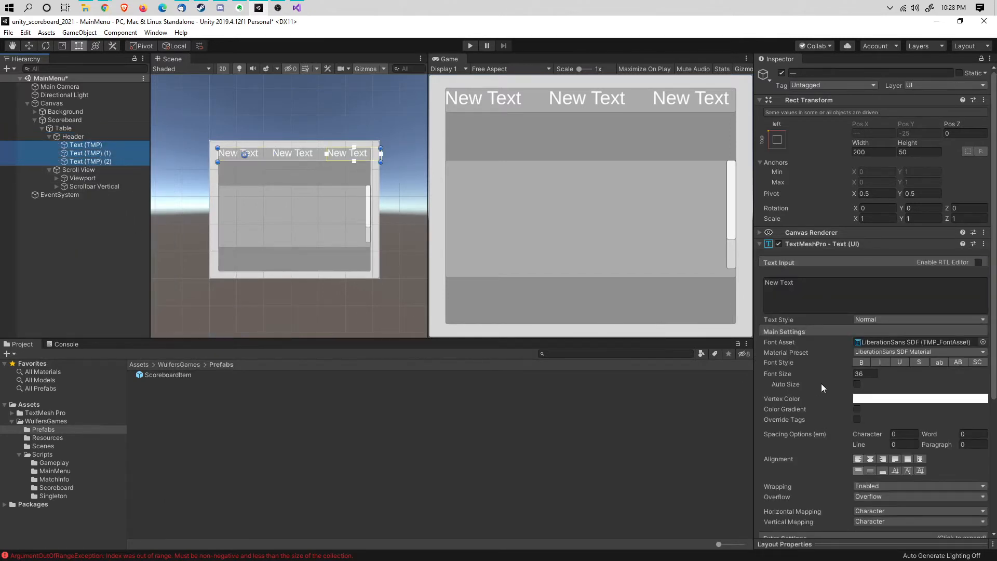
left_click(855, 383)
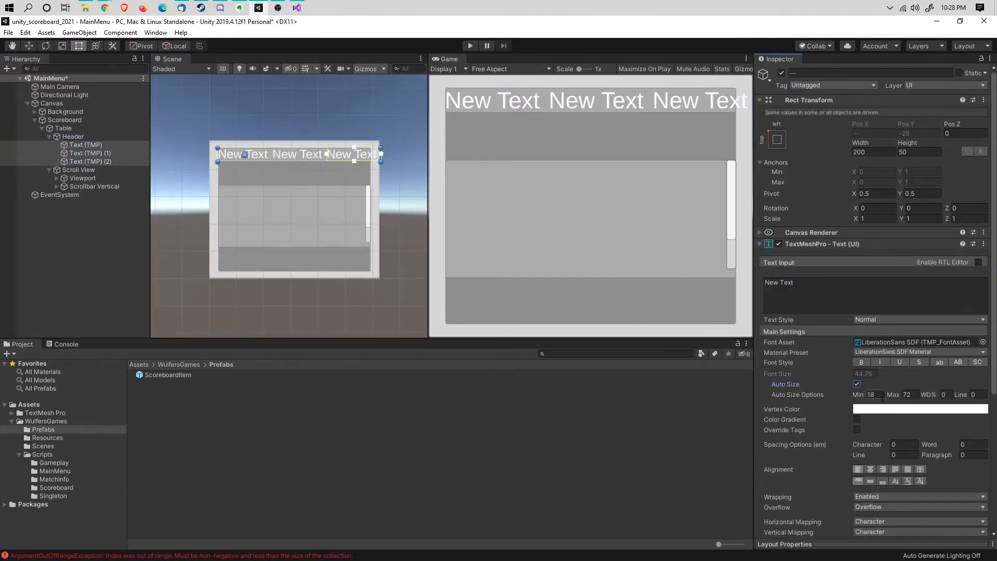
left_click(913, 395)
left_click(870, 469)
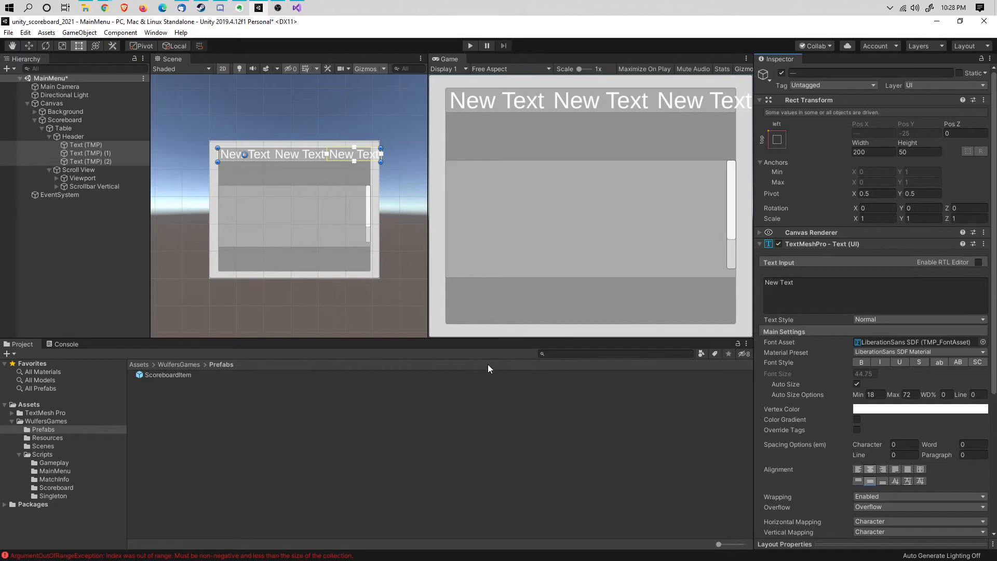
- Set the margins of the three Header texts to left 5, top 1, right 5 and bottom 1
scroll(802, 421, "down", 5)
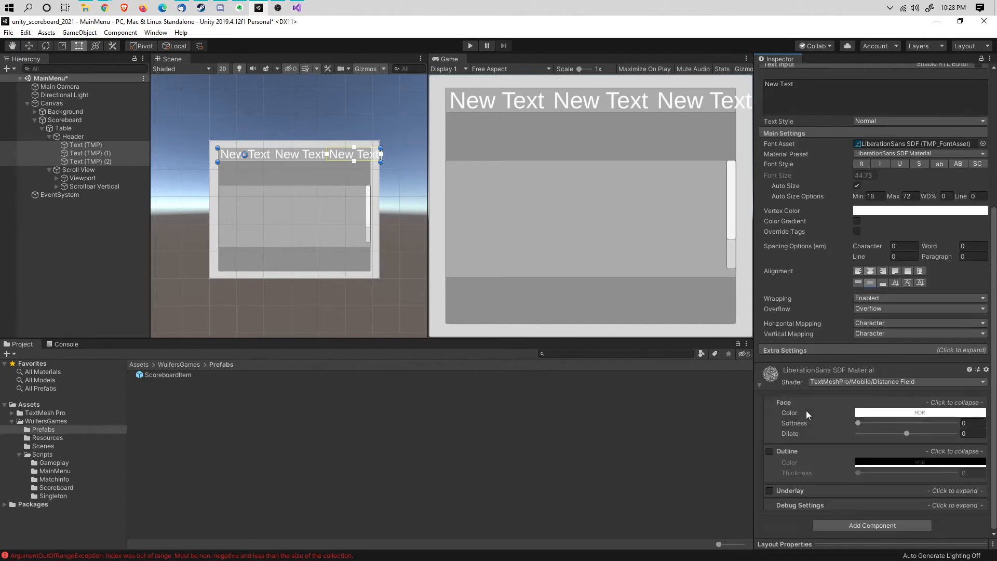
left_click(789, 351)
left_click(866, 373)
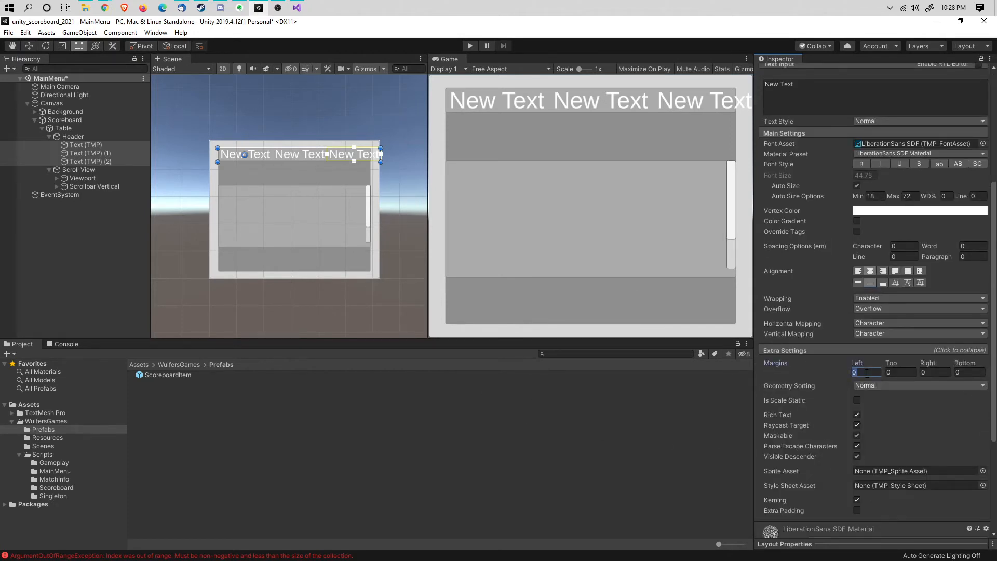
type("5")
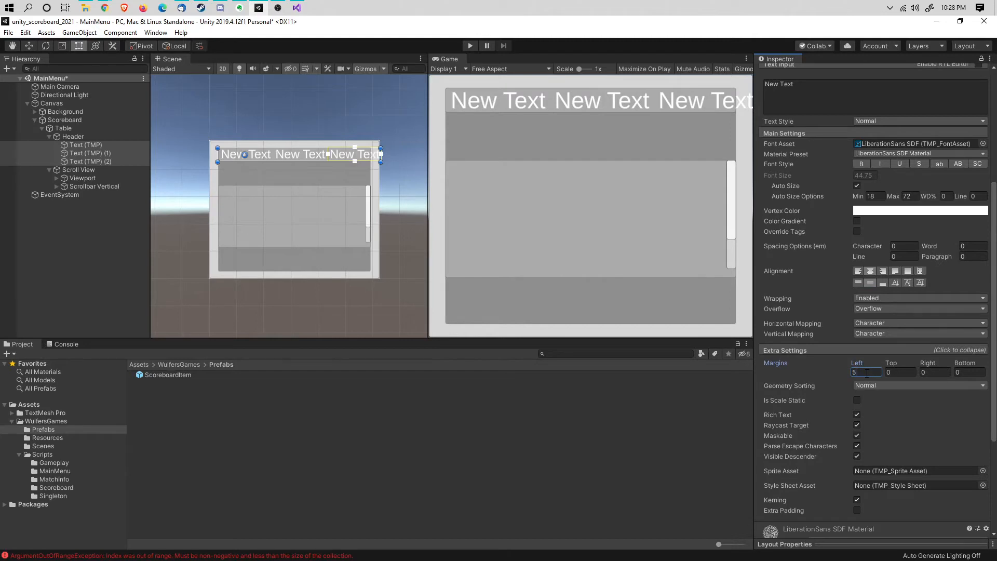
key("Tab")
type("1")
key("Tab")
type("5")
key("Tab")
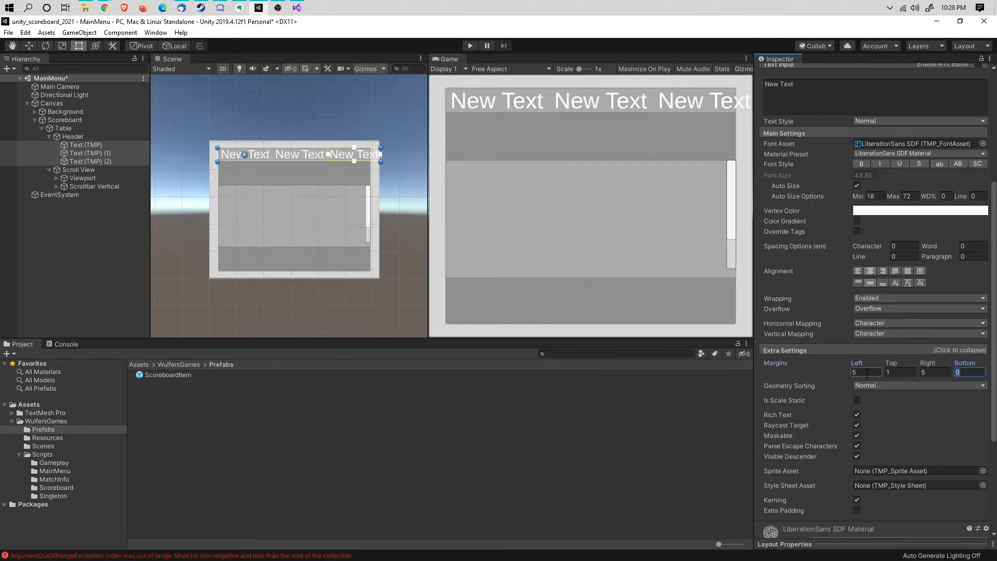
type("1")
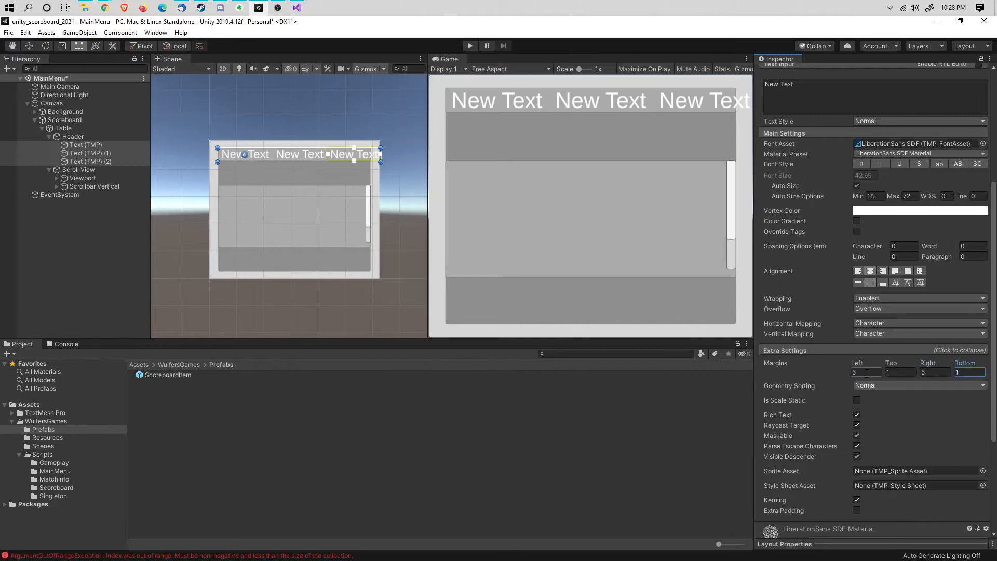
- Rename the first text object under Header to playerNameText
left_click(85, 145)
type("PlayerNAme")
key("Return")
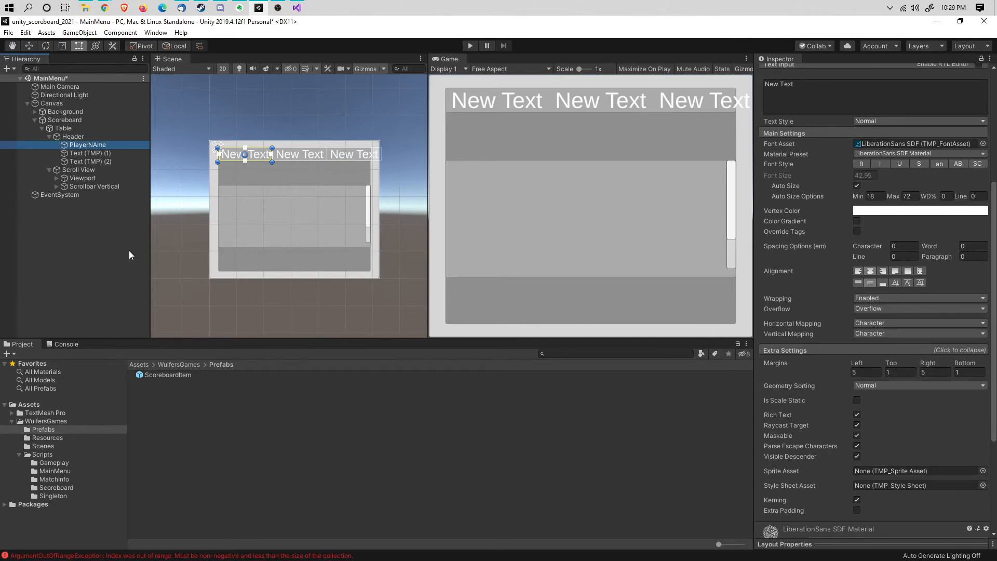
left_click(111, 146)
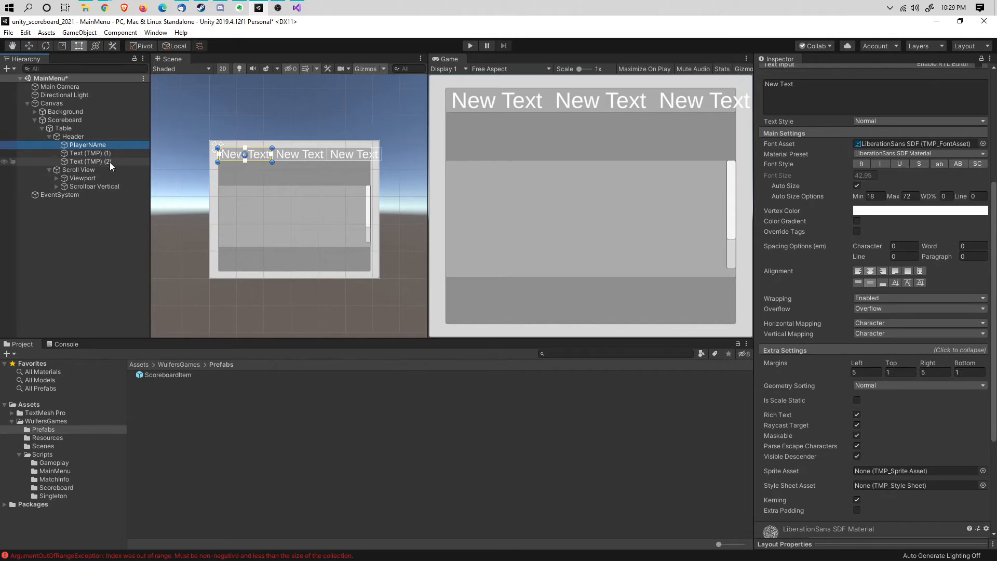
type("player")
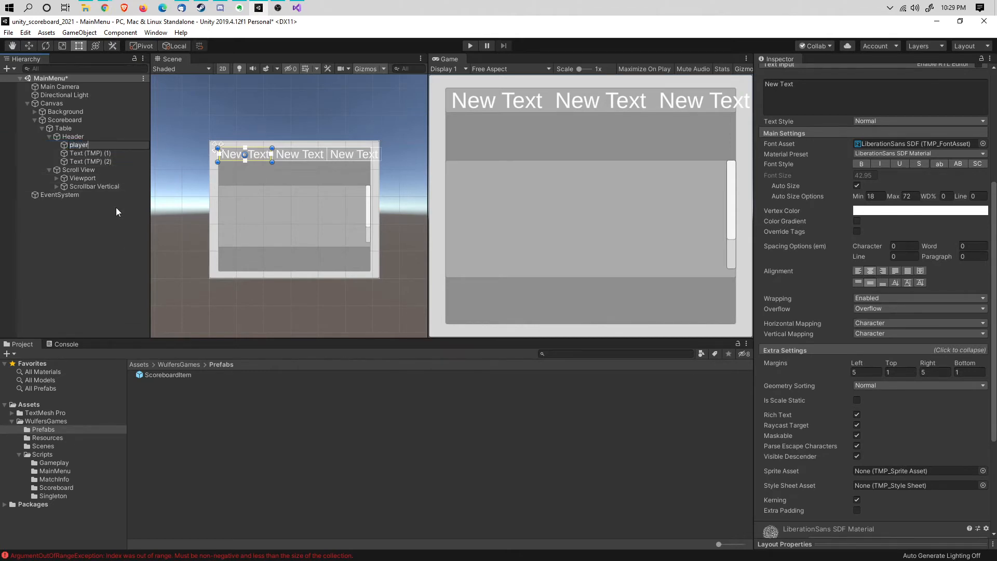
type("NameText")
key("Return")
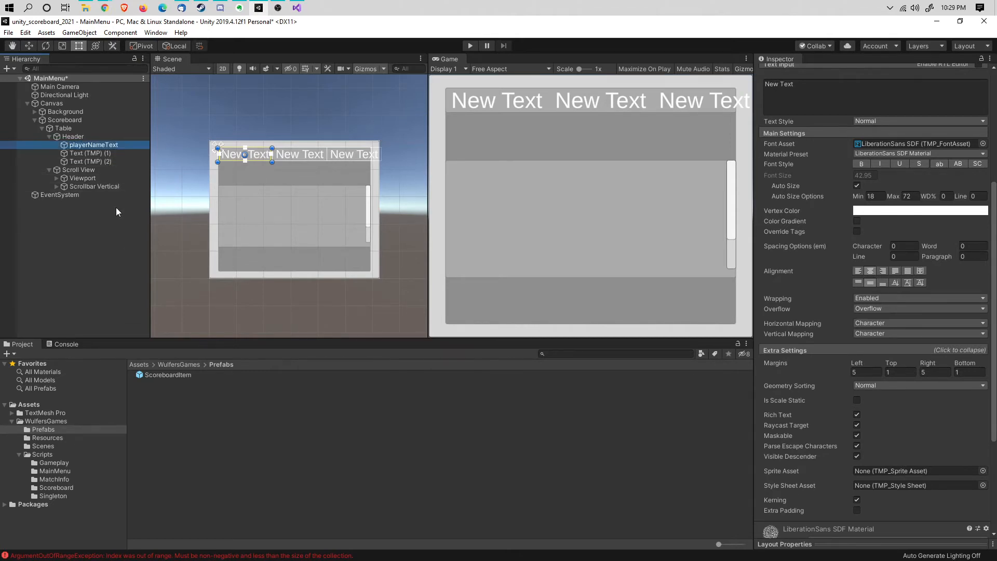
- Rename the second text object under Header to scoreText
left_click(107, 153)
left_click(114, 153)
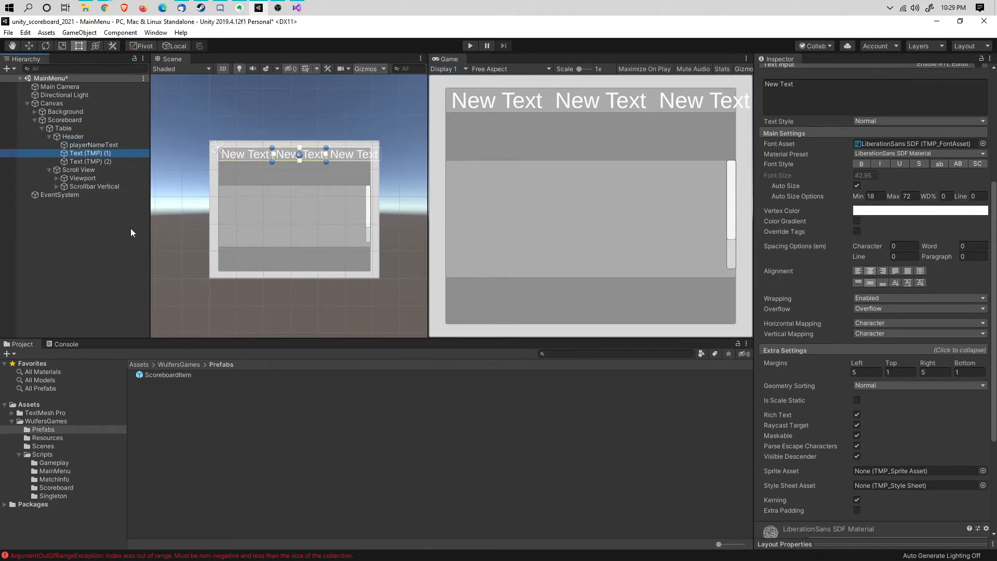
key("BackSpace")
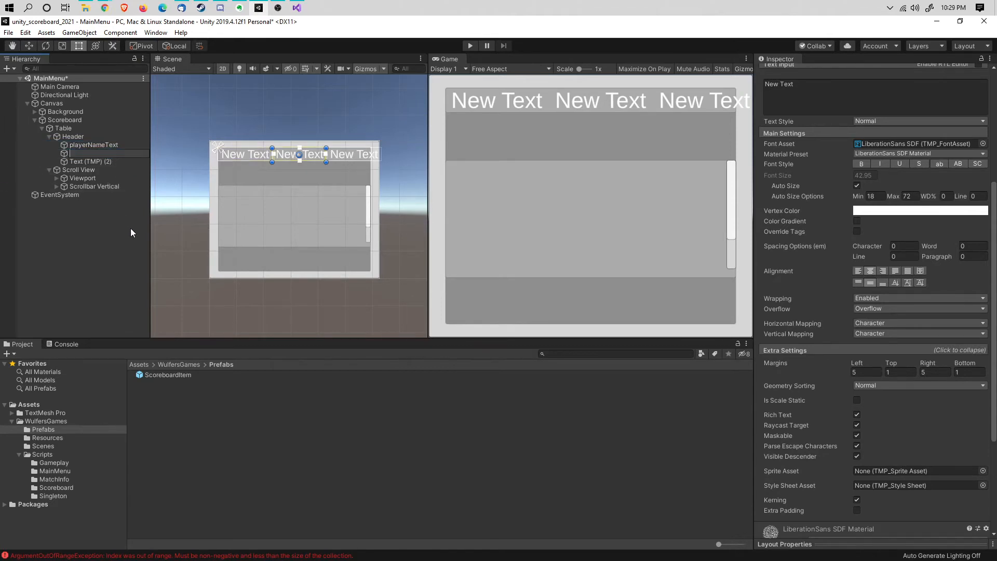
type("scoreText")
key("Return")
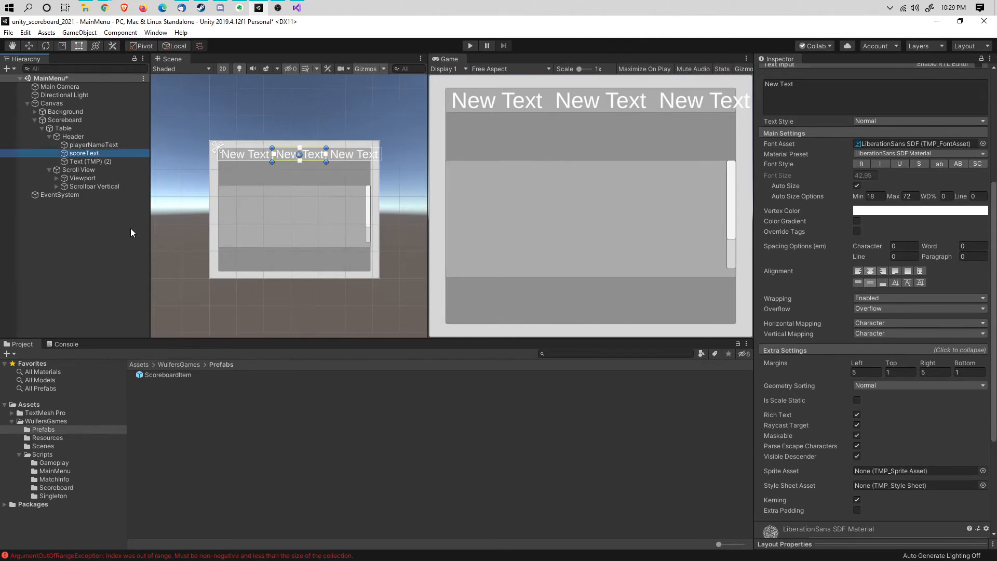
- Rename the third text object under Header to levelsCompletedText
left_click(94, 162)
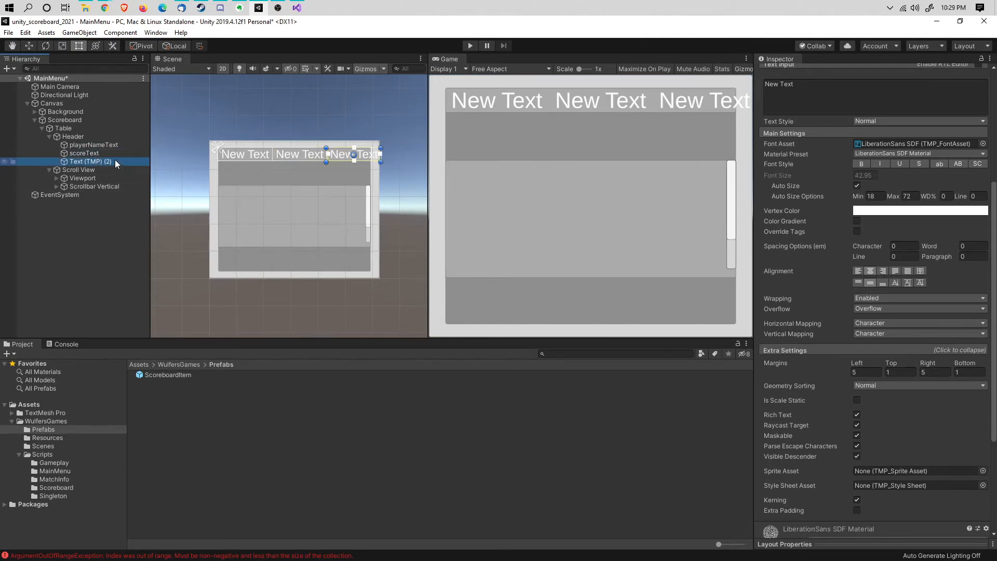
key("F2")
key("BackSpace")
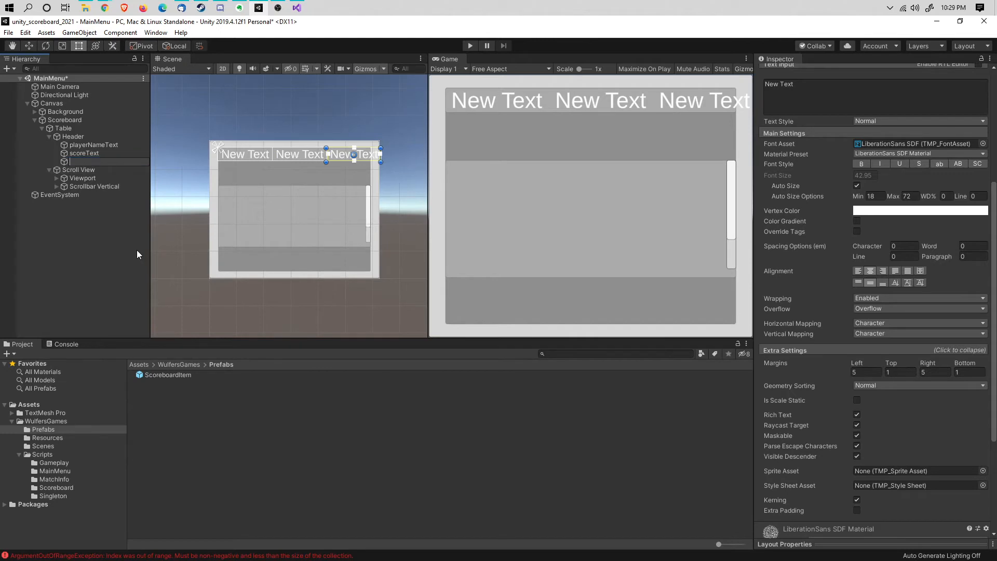
type("levelsCompleted")
key("Return")
left_click(118, 161)
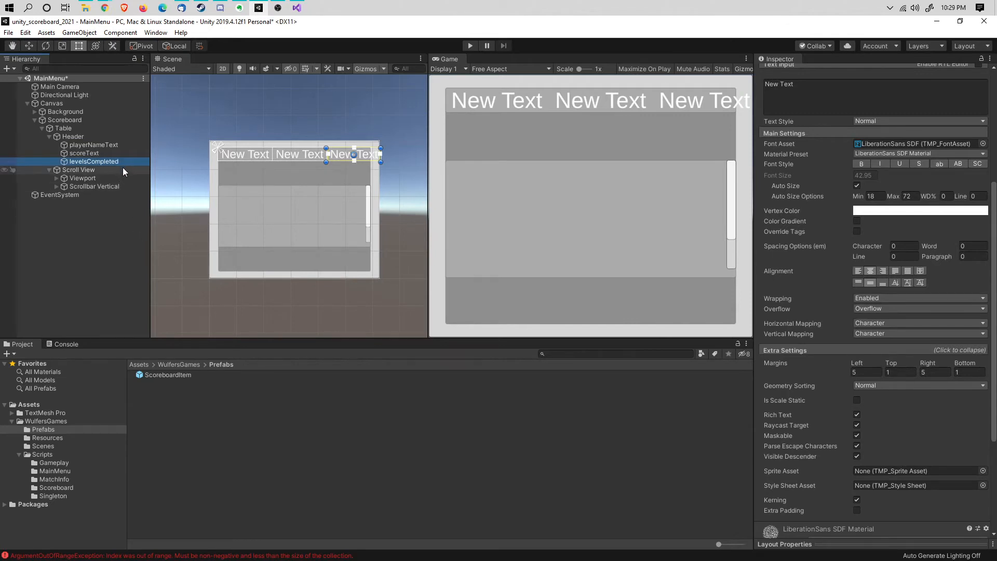
key("Right")
type("Text")
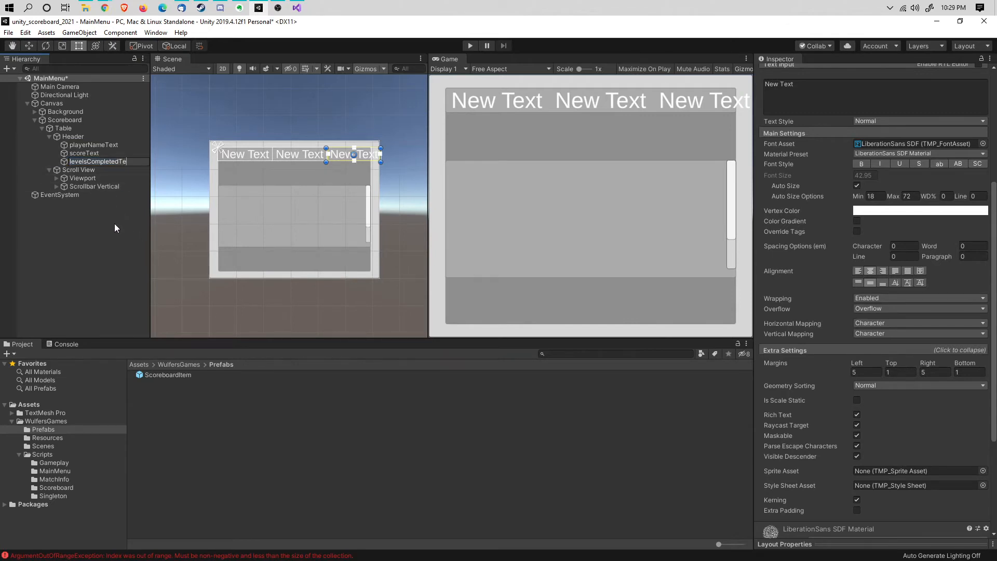
key("Return")
- Set the displayed text of playerNameText to "Name"
left_click(89, 146, "shift")
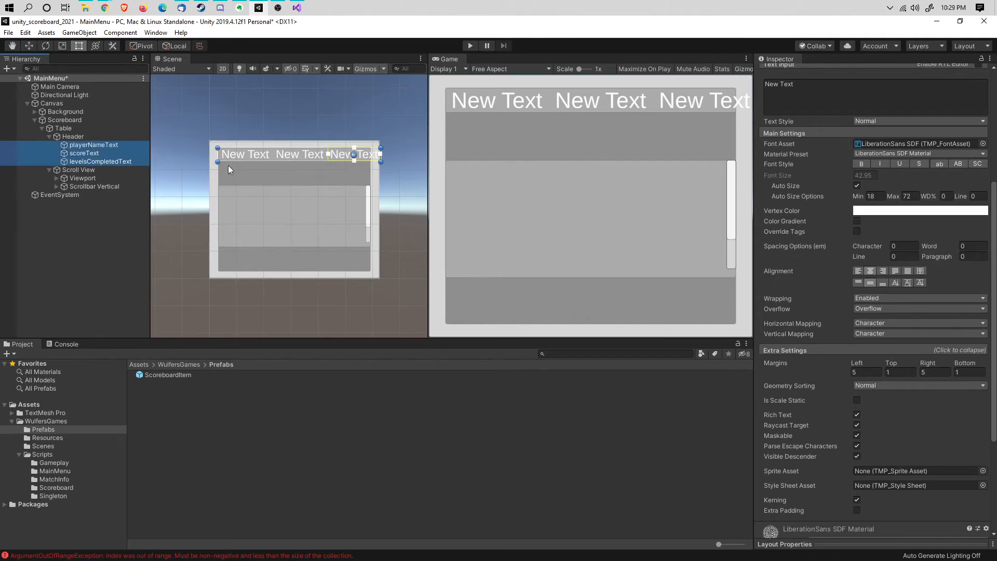
left_click(115, 145)
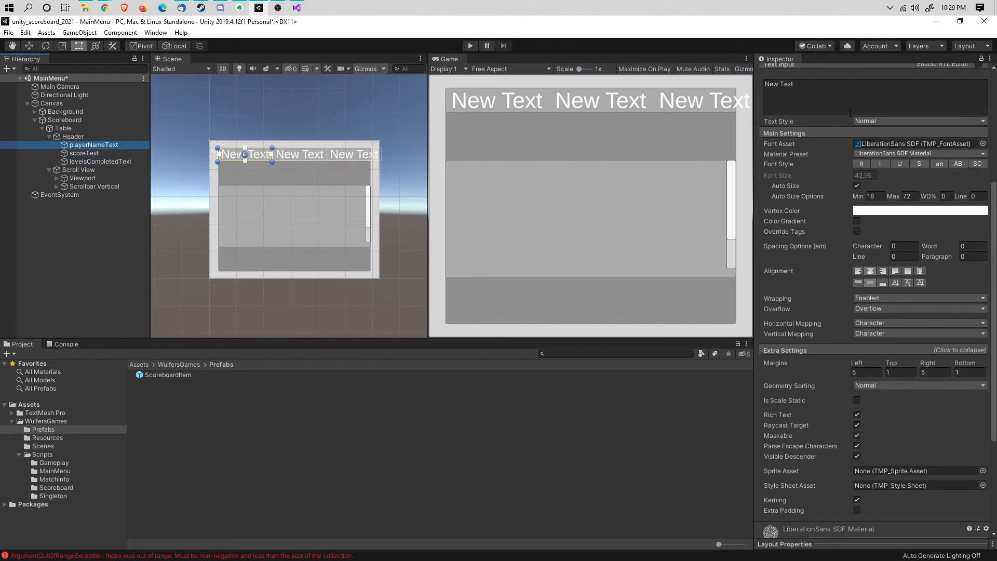
scroll(850, 112, "up", 4)
left_click(808, 283)
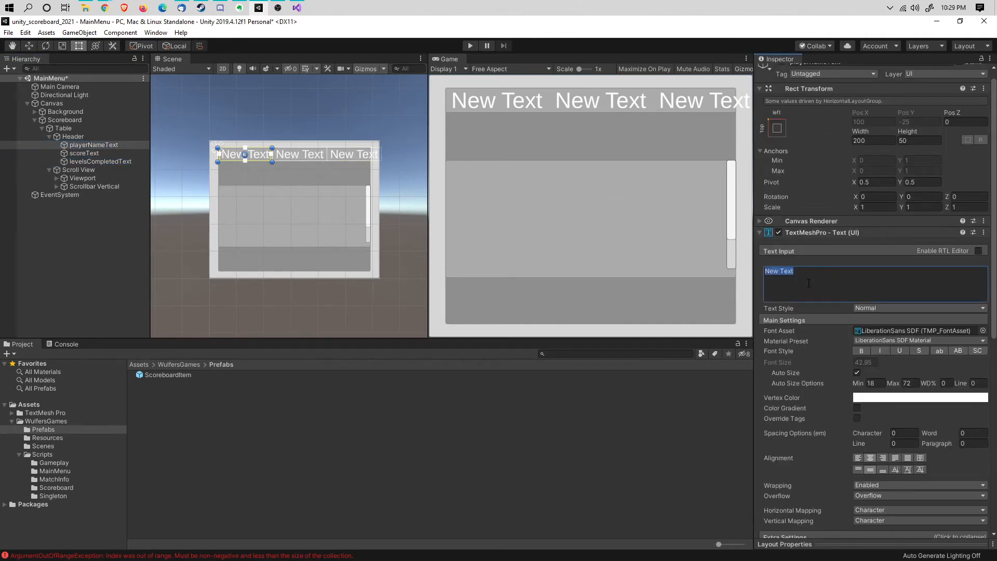
type("PlayerName")
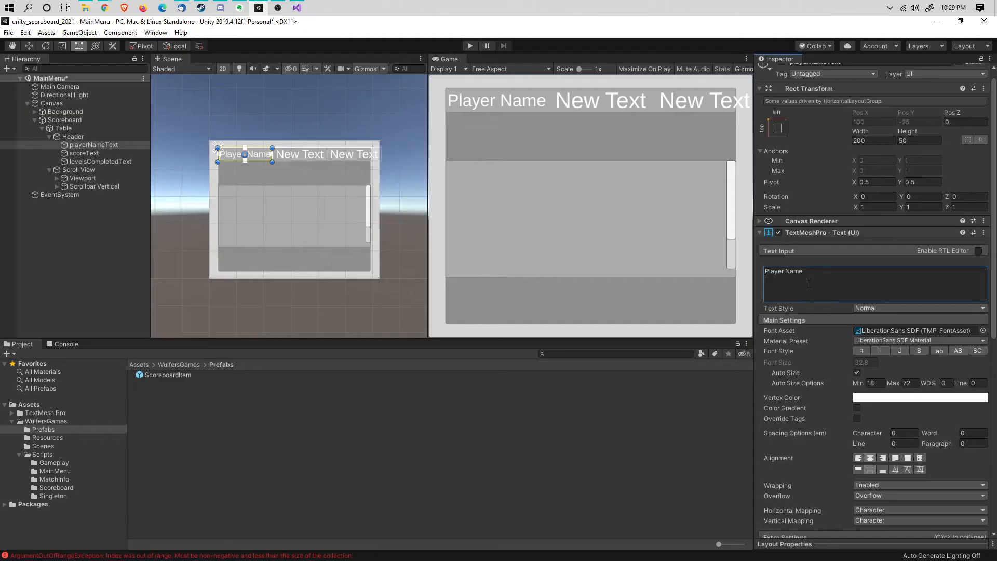
triple_click(813, 274)
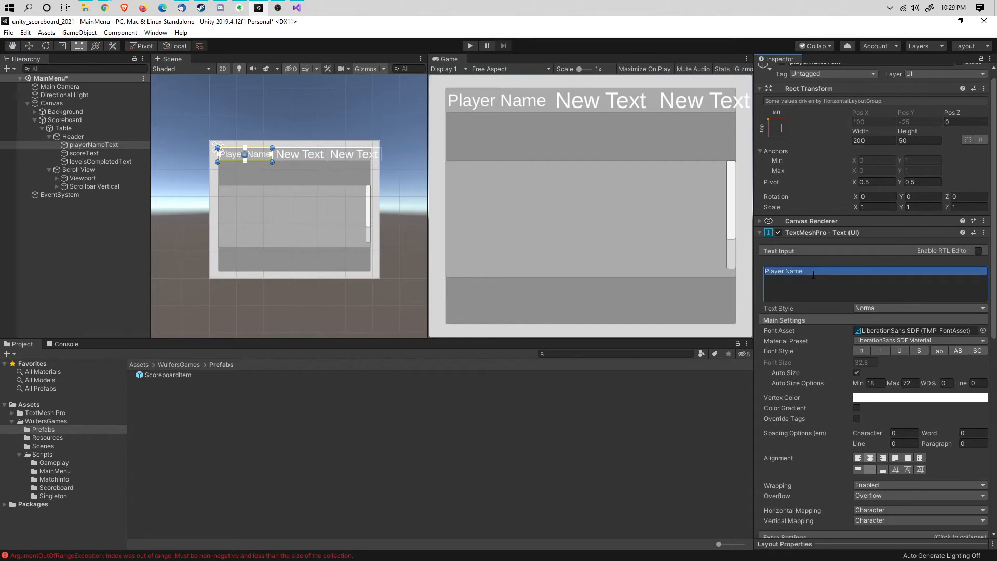
type("Name")
- Set the displayed text of scoreText to "Score"
left_click(81, 152)
key("ctrl+a")
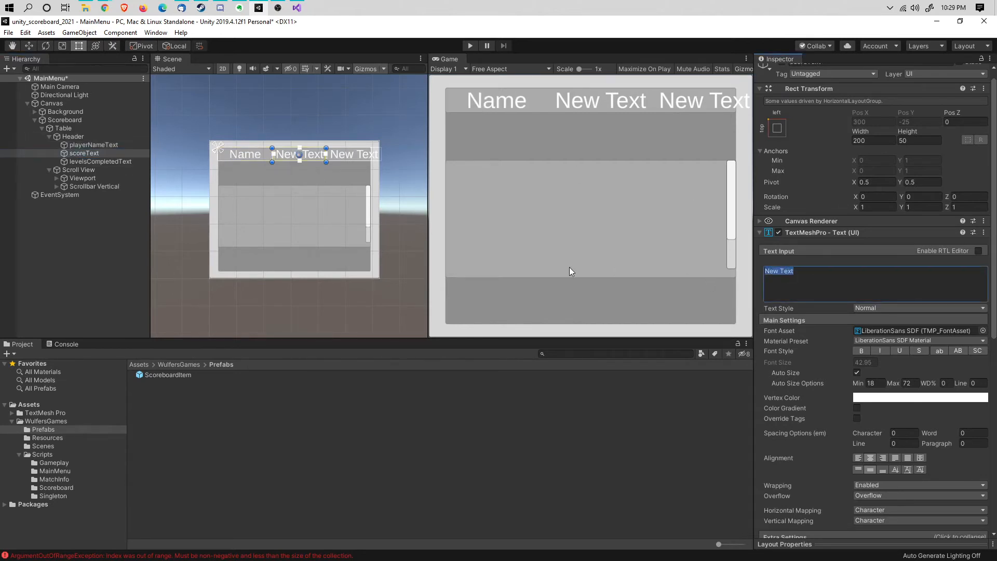
type("Score")
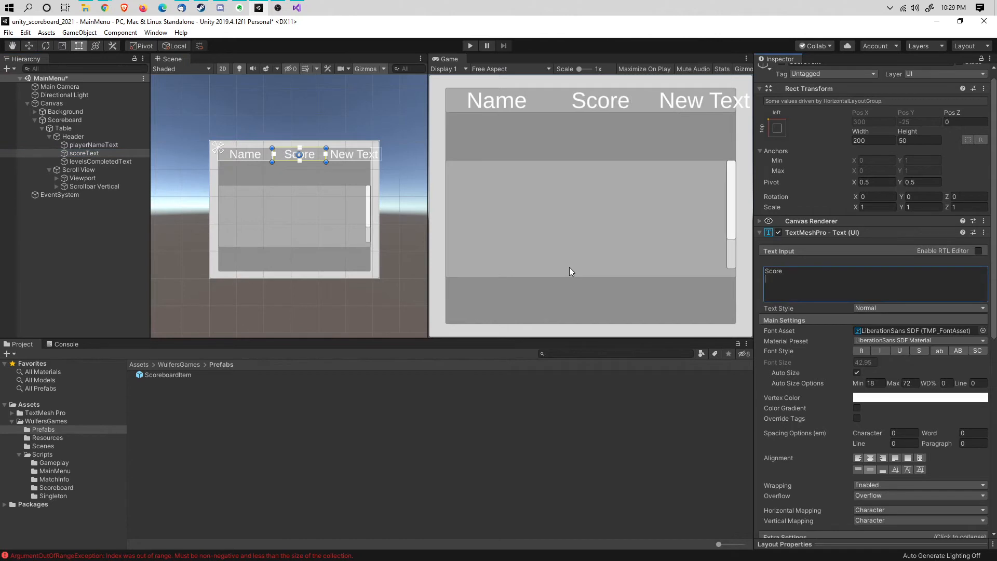
- Set the displayed text of levelsCompletedText to "Lvl's Completed"
left_click(94, 162)
left_click(837, 284)
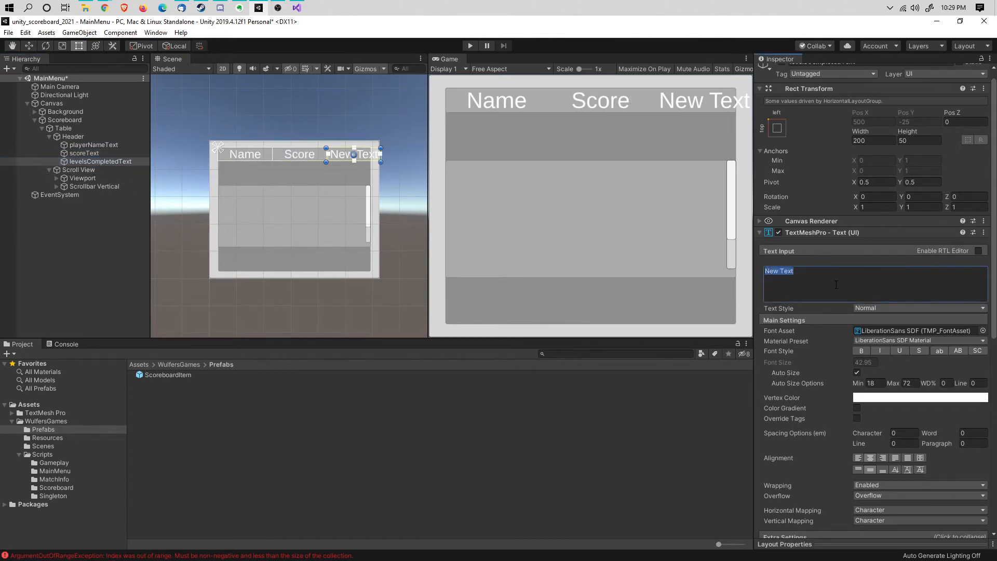
type("Lvl'")
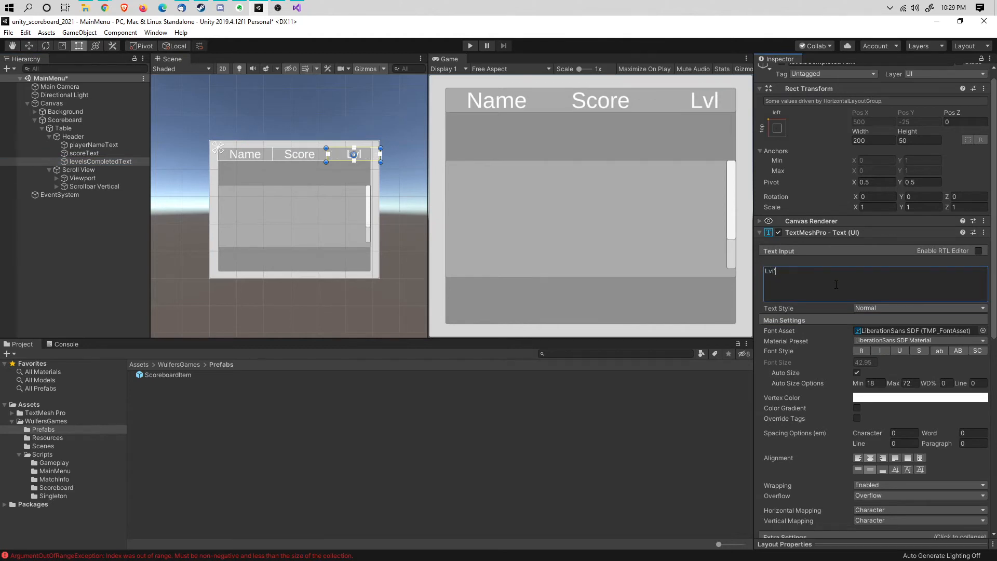
type("s Com")
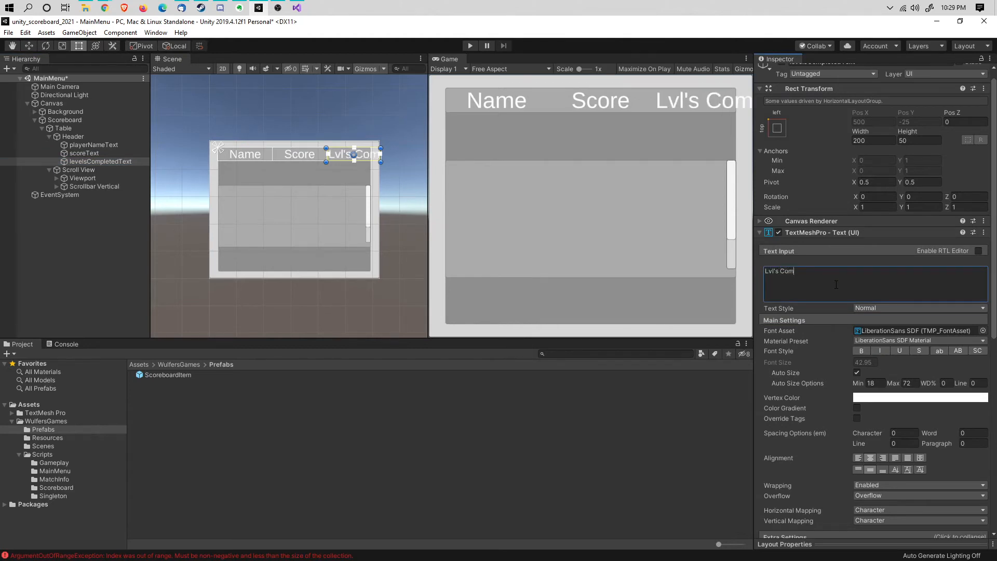
type("pleted")
key("Return")
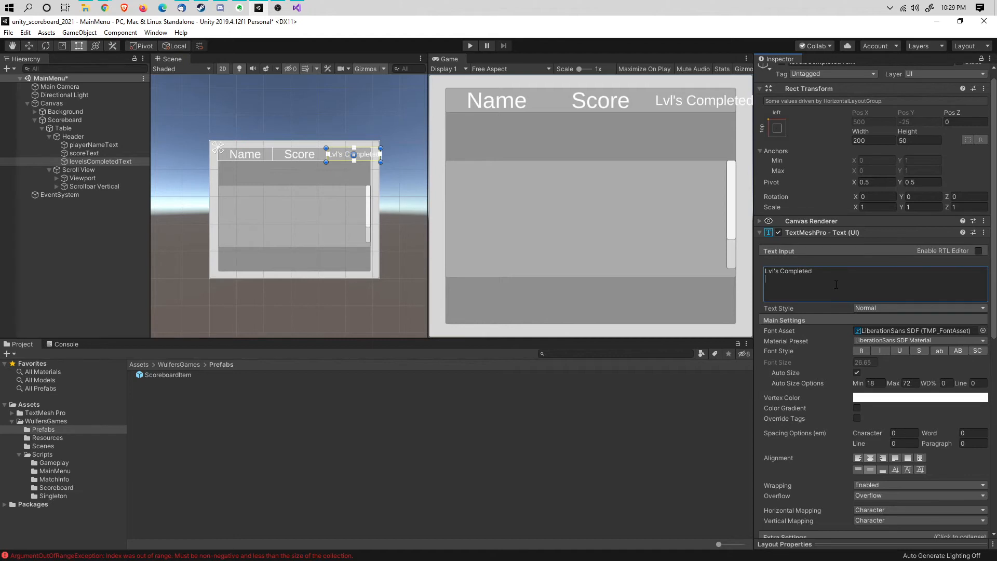
key("BackSpace")
- Narrow playerNameText to about 148 wide and set the auto size range of all three header texts to 24–32
left_click(83, 144)
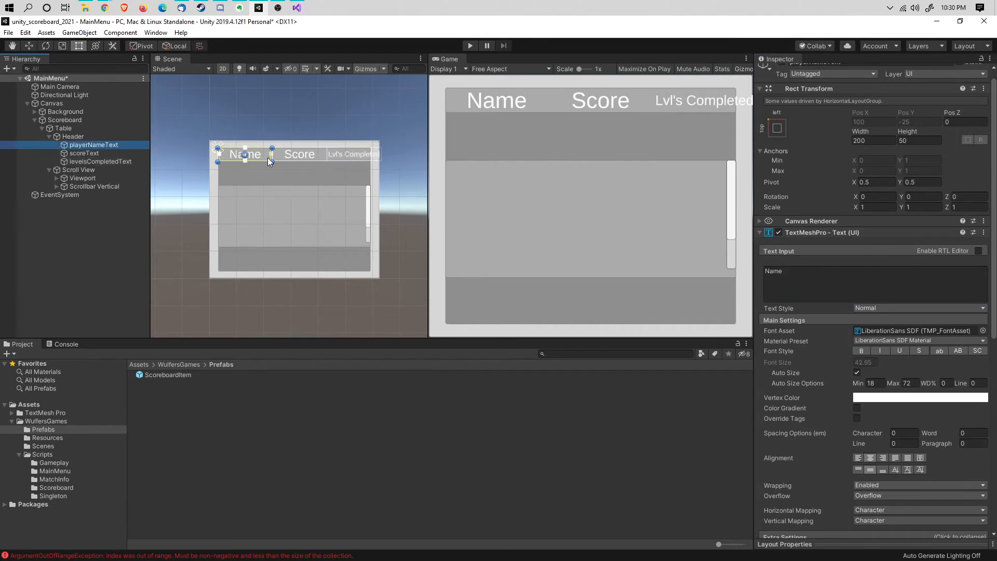
left_click_drag(272, 157, 259, 157)
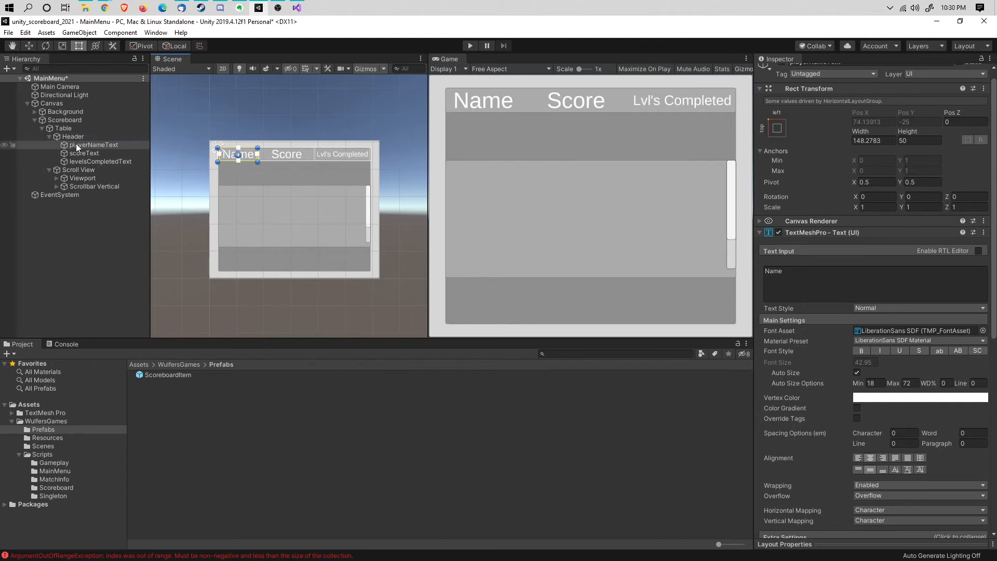
left_click(88, 161, "shift")
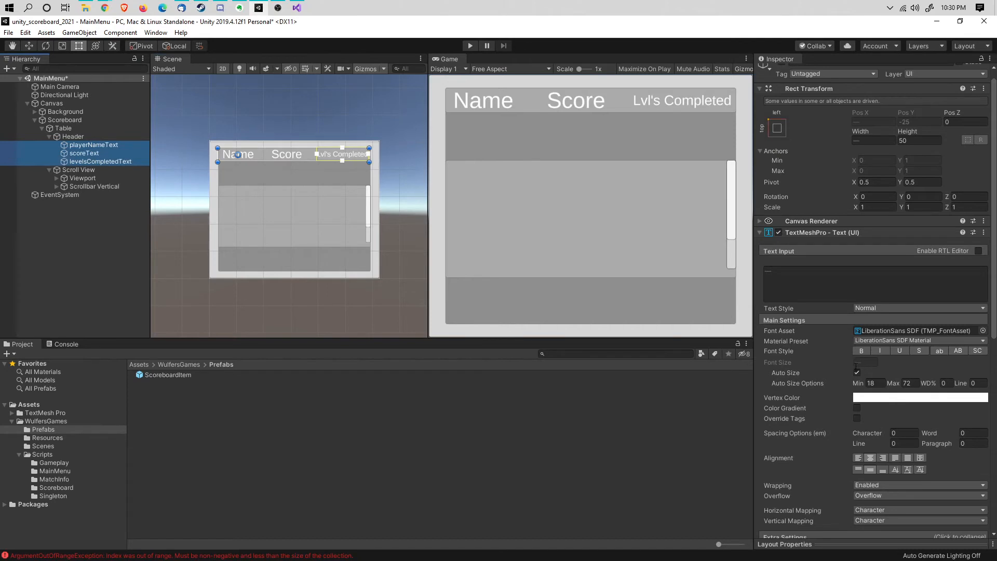
left_click(876, 382)
type("24")
left_click(908, 382)
type("32")
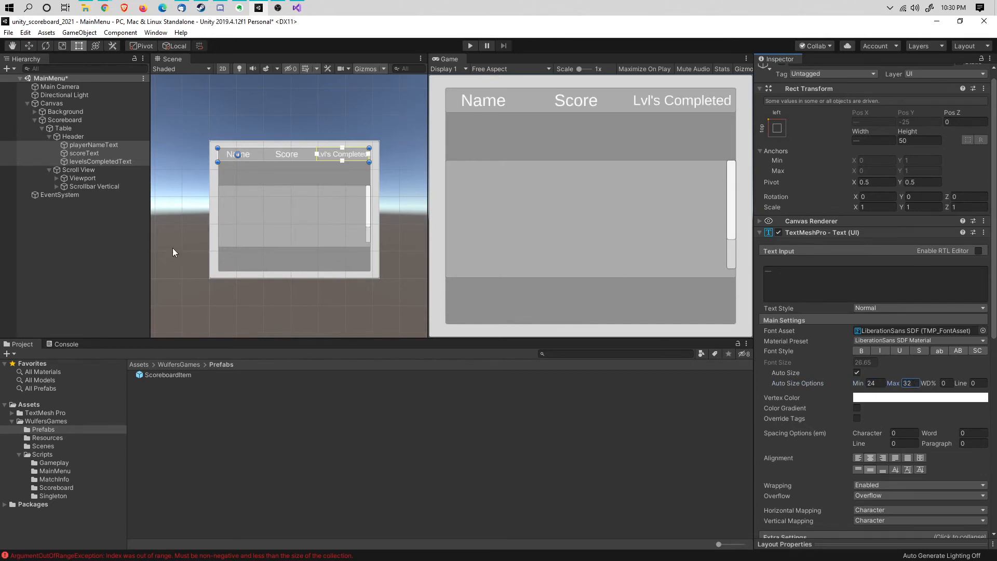
left_click(109, 237)
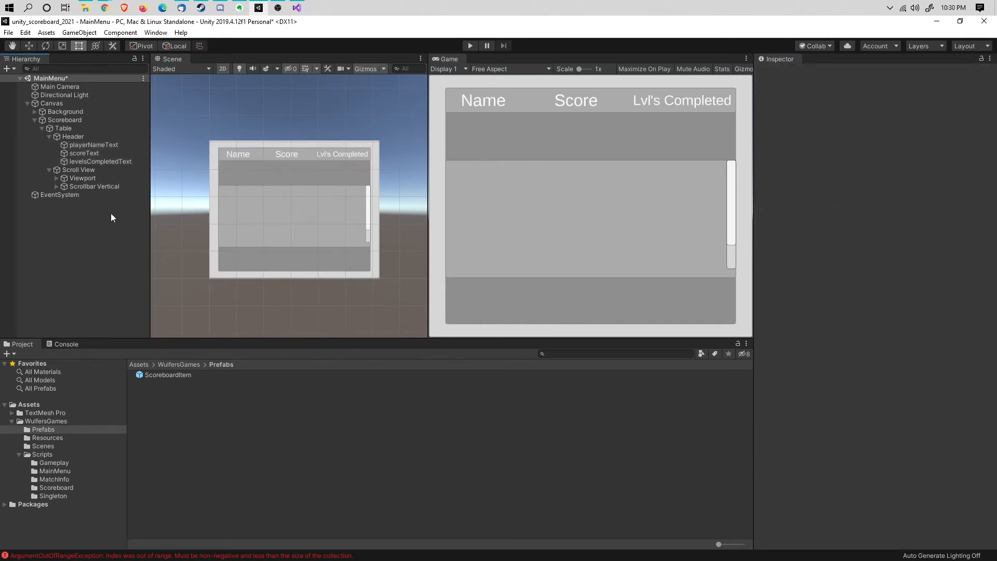
- Stretch the Scroll View upward to just below the header, about 409 high, and save the scene
left_click(73, 171)
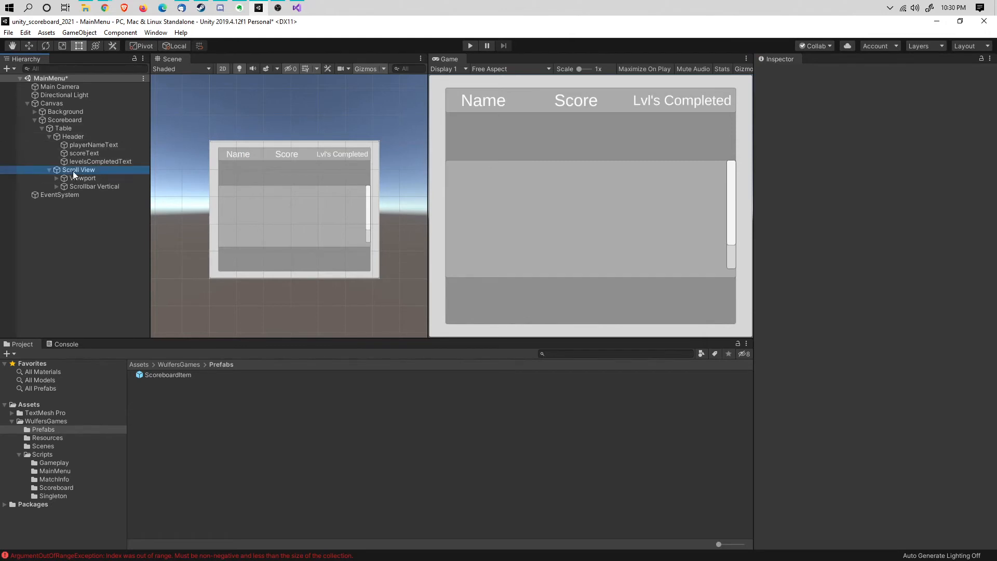
left_click_drag(297, 186, 303, 138)
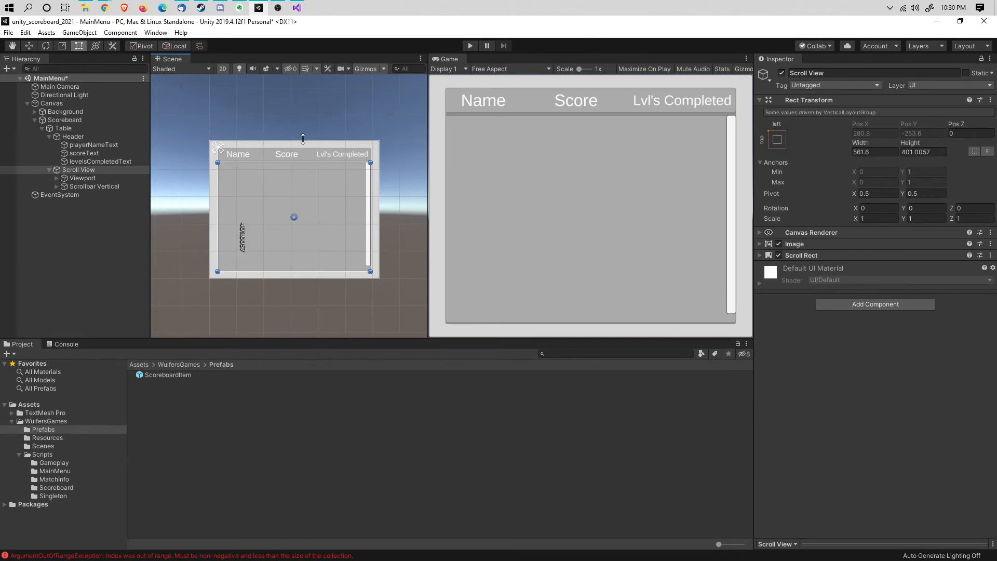
scroll(306, 188, "up", 5)
left_click(303, 138)
left_click(302, 155)
left_click_drag(314, 140, 315, 136)
scroll(317, 176, "down", 3)
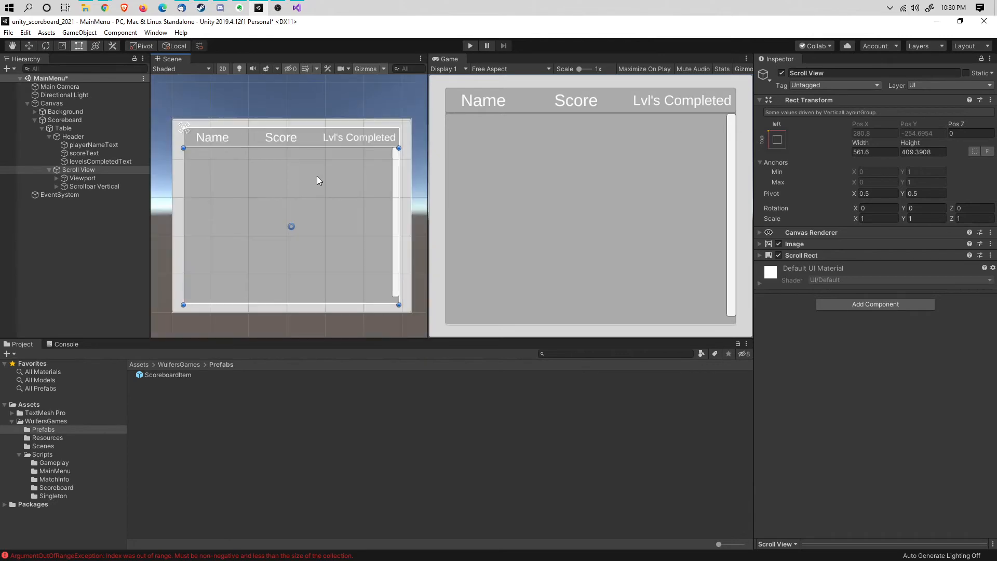
key("ctrl+s")
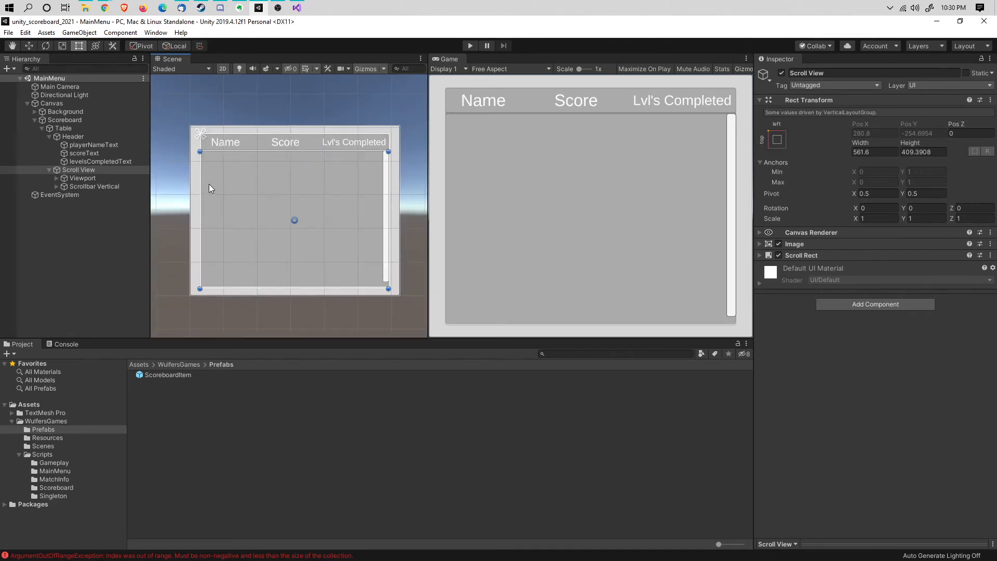
- Place an instance of the ScoreboardItem prefab under the Scroll View's Content object
left_click(57, 179)
left_click(67, 186)
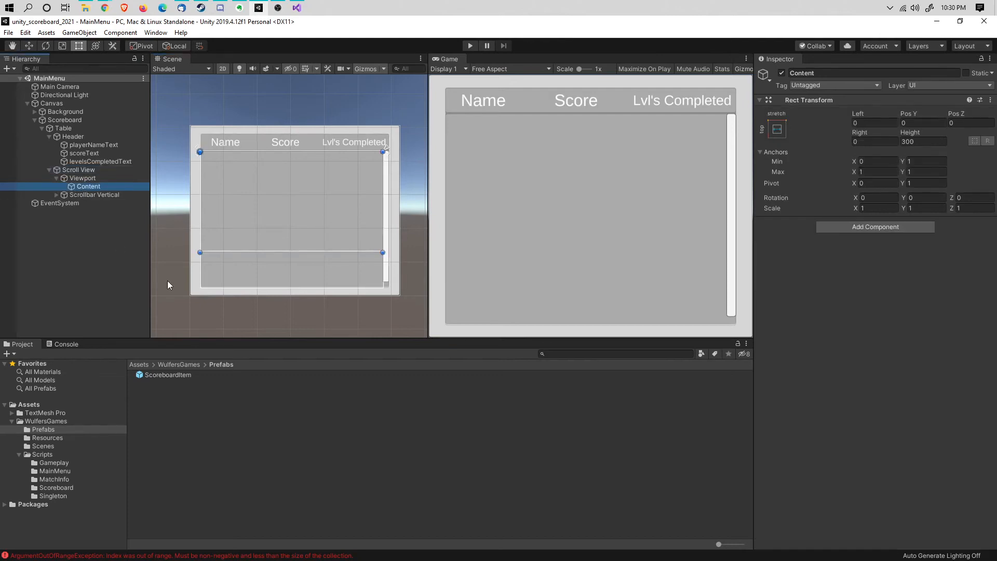
left_click_drag(173, 375, 96, 188)
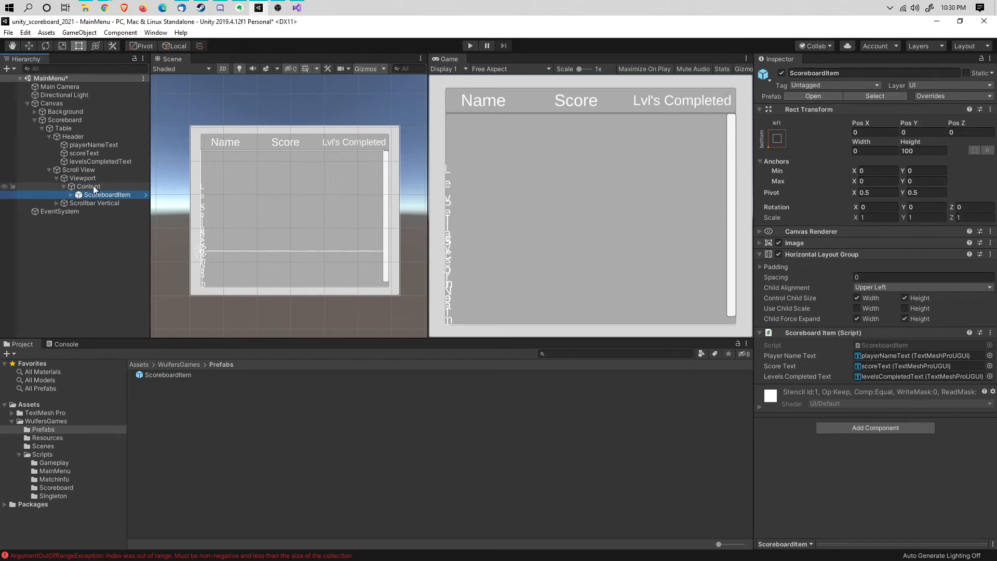
- Add a Vertical Layout Group to Content that controls child width but not child height
left_click(94, 188)
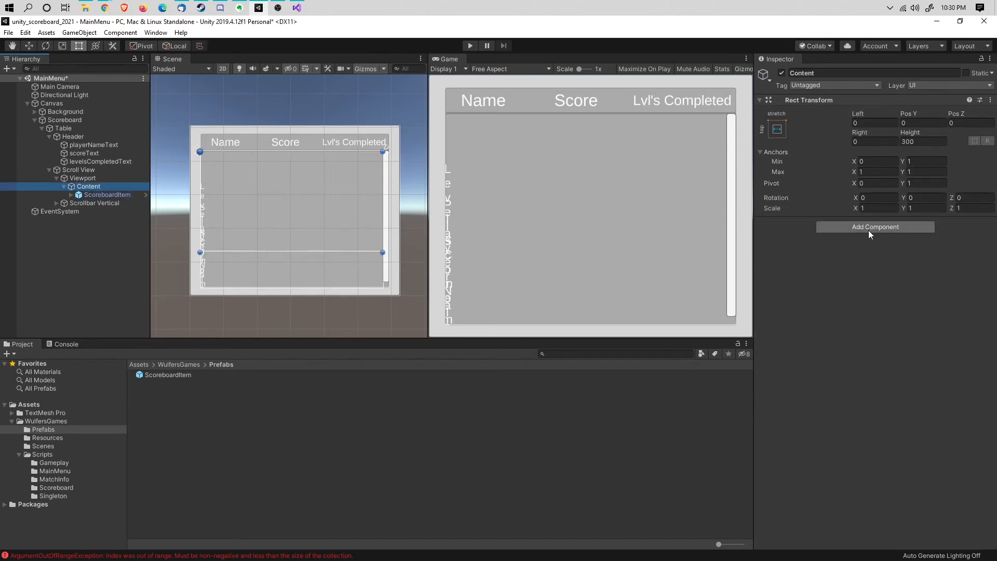
left_click(869, 228)
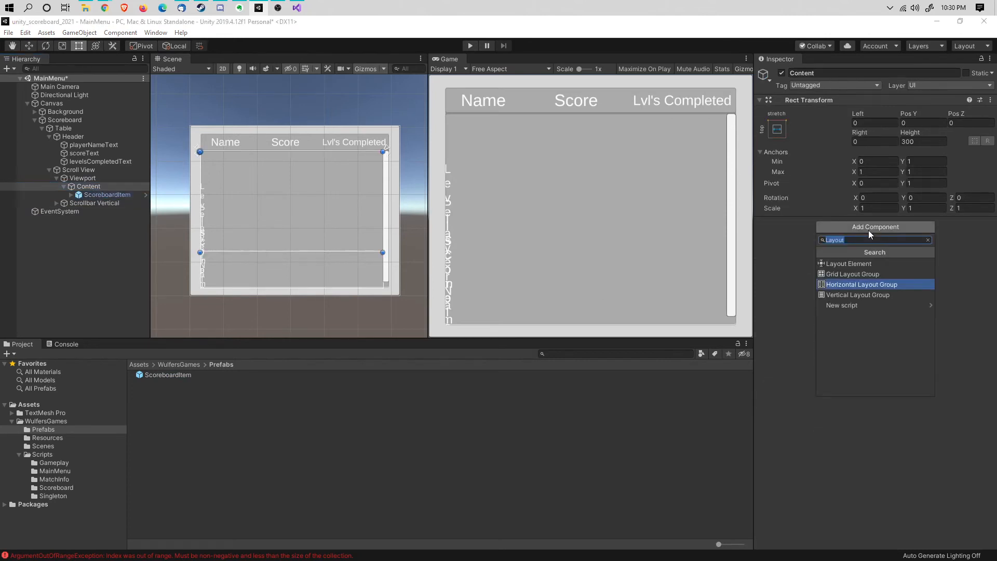
left_click(856, 294)
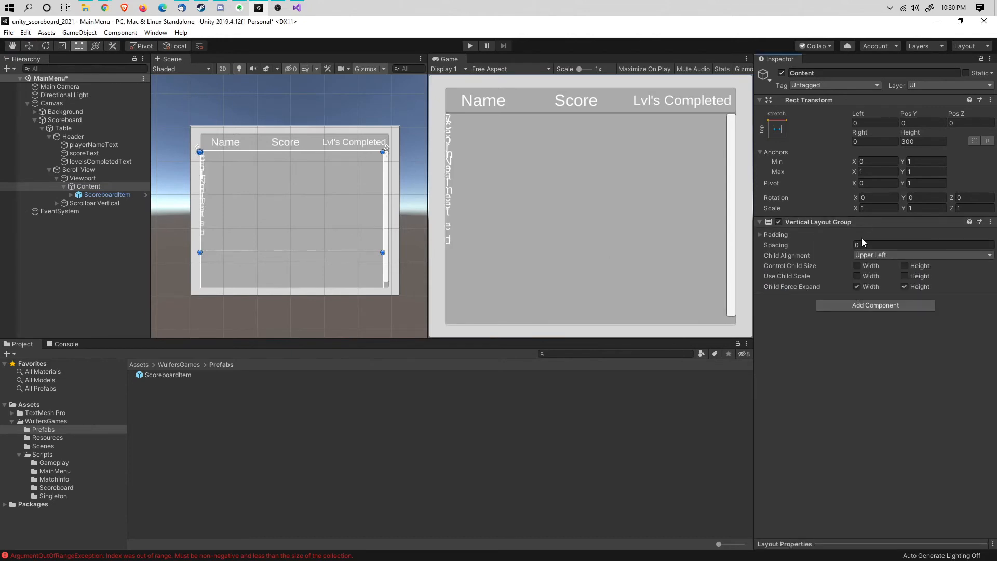
left_click(857, 266)
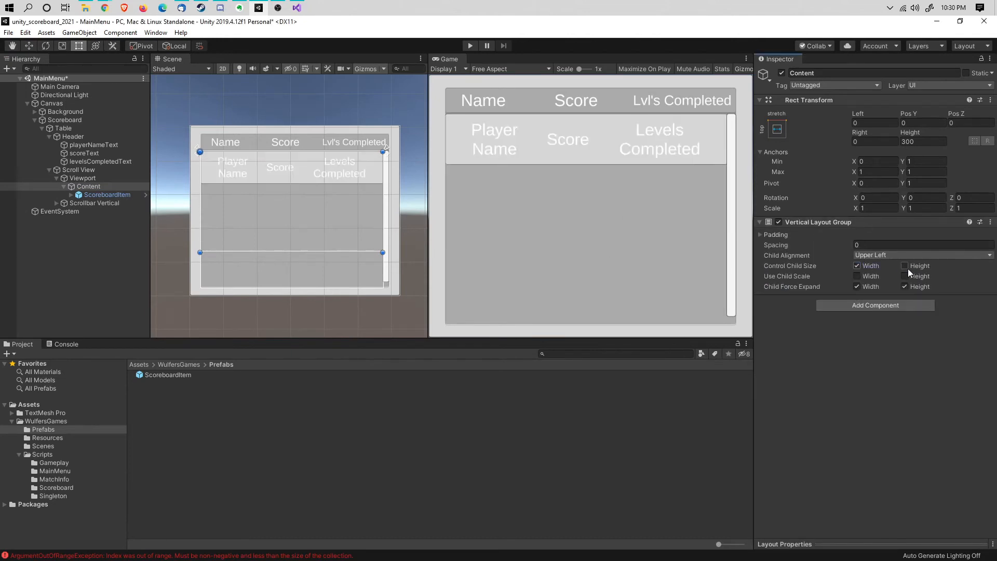
left_click(904, 265)
left_click(904, 265)
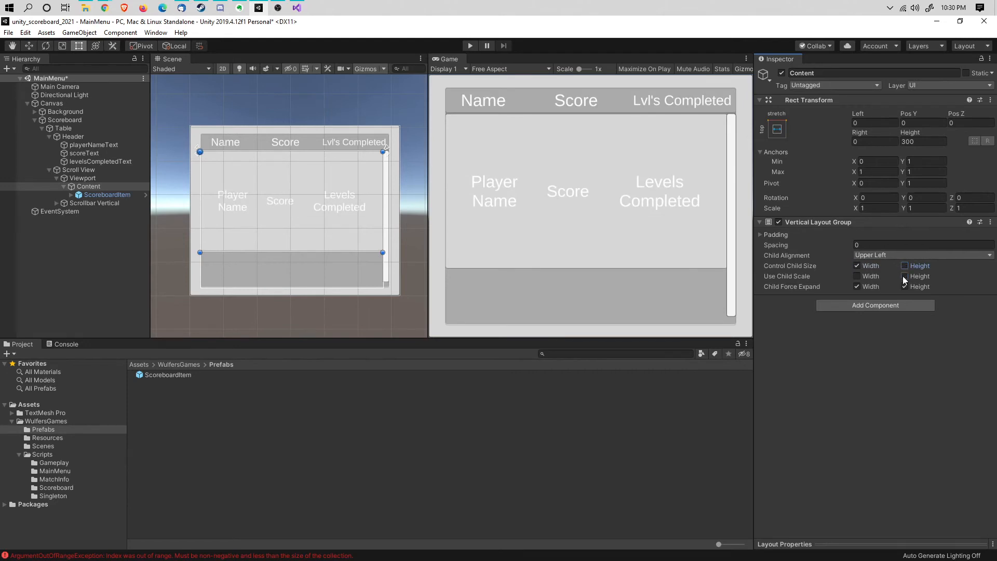
- Set the height of the ScoreboardItem instance under Content to 50
left_click(113, 194)
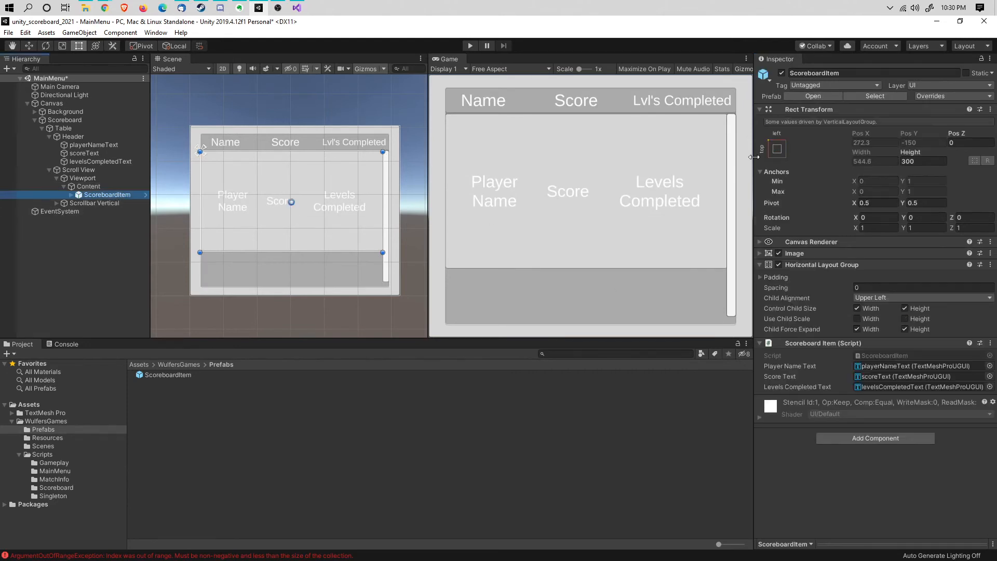
left_click(920, 164)
type("20")
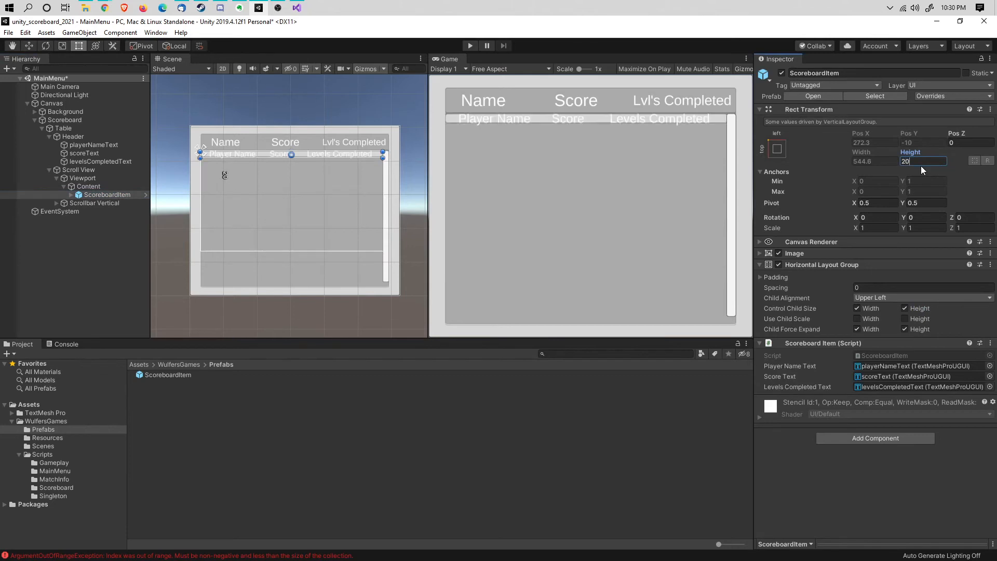
type("050")
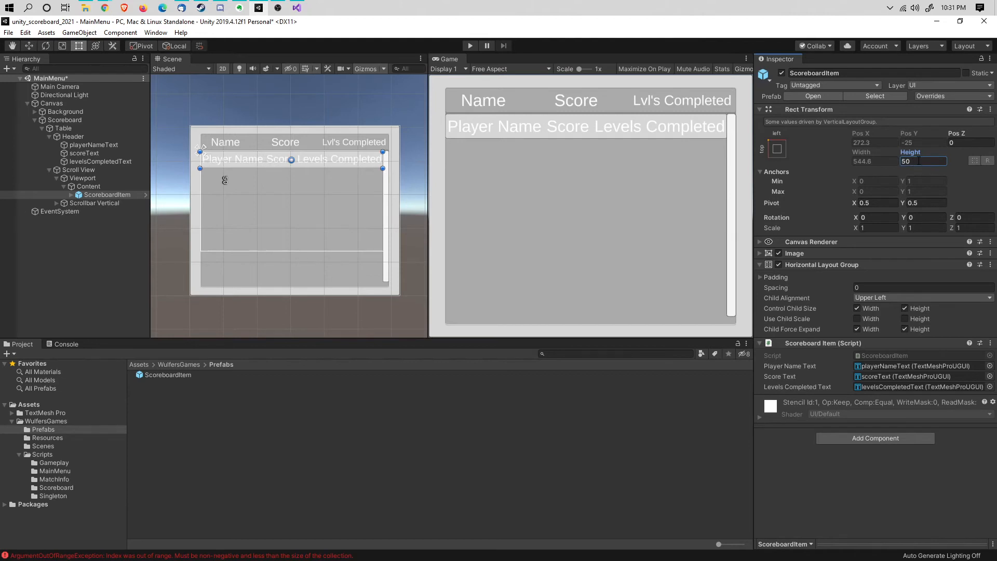
- Duplicate the ScoreboardItem instance under Content twelve times to test how the list fills
left_click(92, 195)
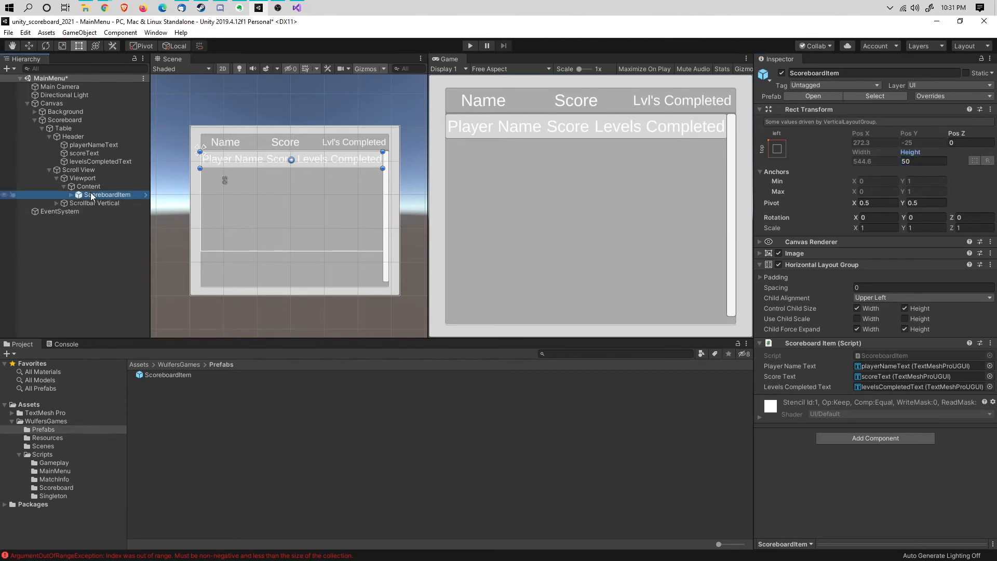
left_click(101, 233)
left_click(85, 195)
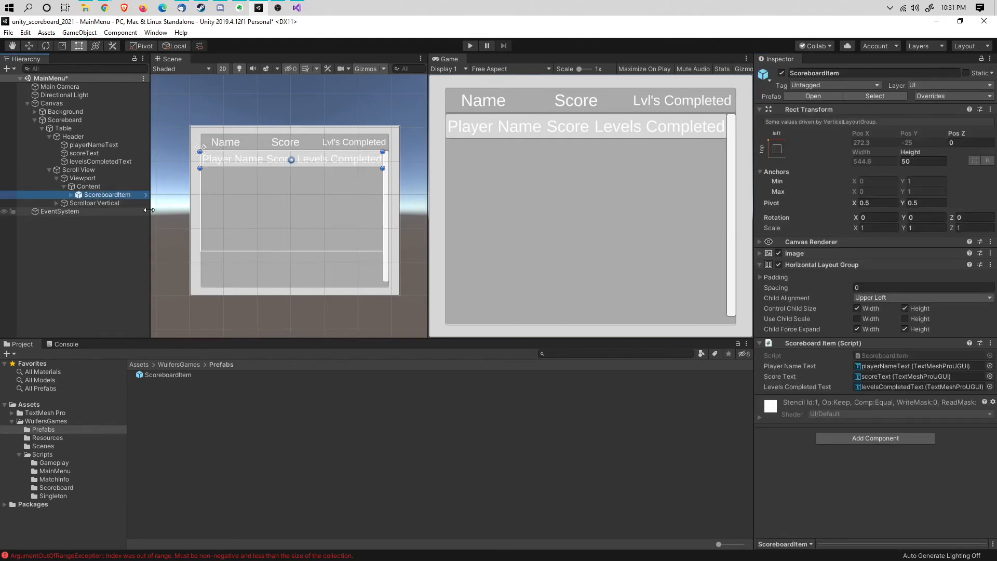
key("ctrl+d")
key("ctrl+d")
key("ctrl+d")
key("ctrl+d")
key("ctrl+d")
key("ctrl+d")
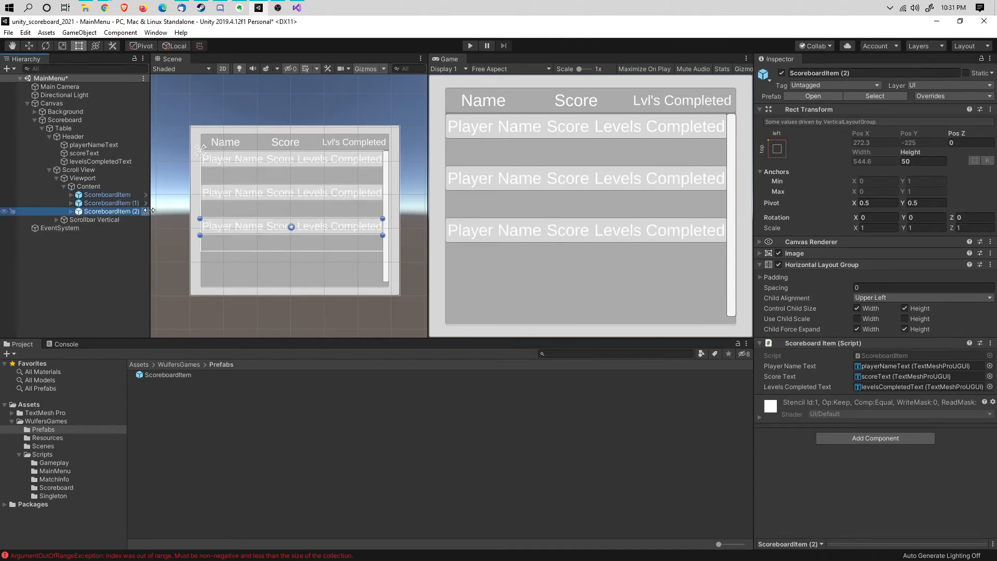
key("ctrl+d")
key("ctrl+d")
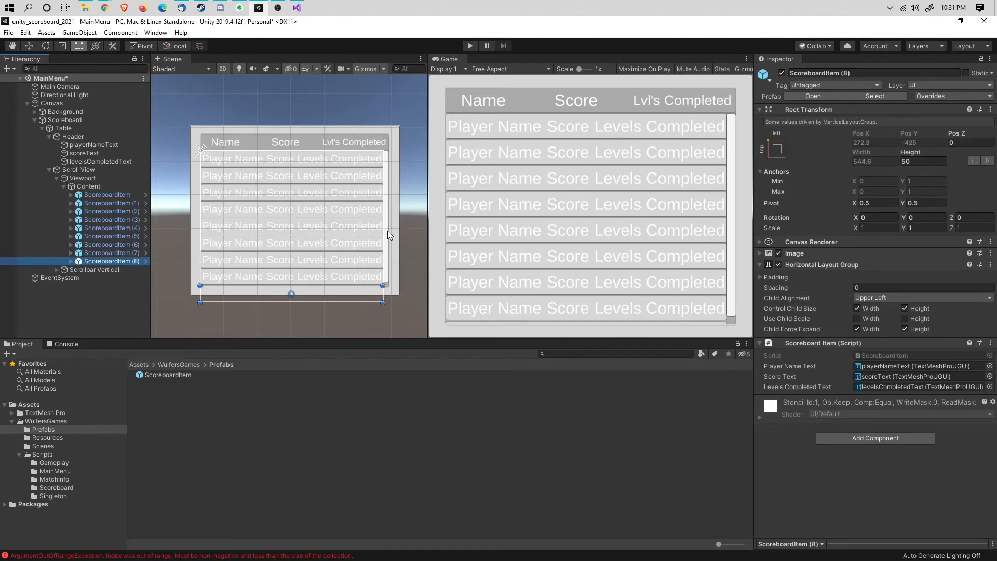
key("ctrl+d")
key("ctrl+d")
key("ctrl+d")
key("ctrl+d")
scroll(311, 202, "down", 3)
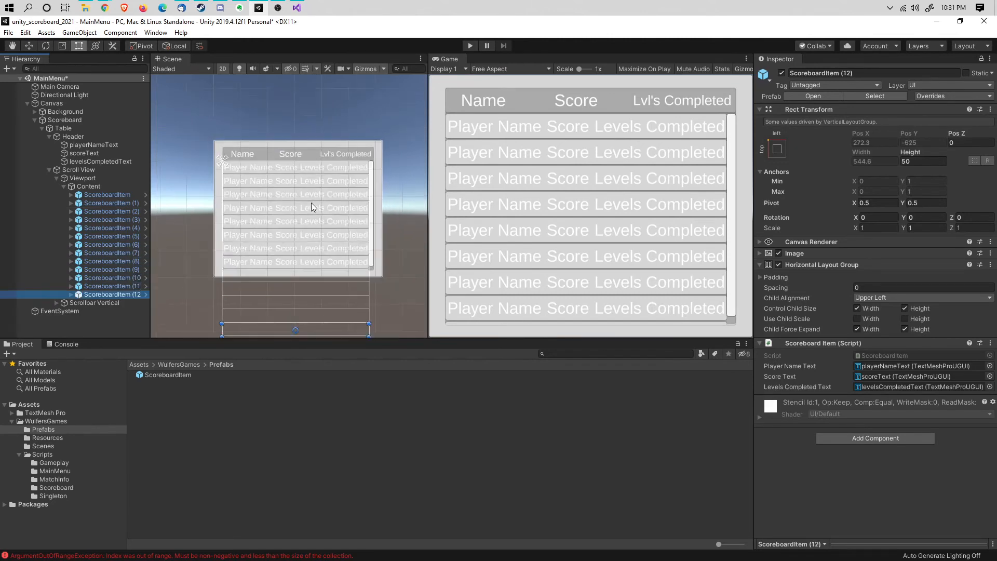
mouse_move(376, 207)
middle_mouse_down()
mouse_move(337, 129)
mouse_move(374, 202)
middle_mouse_up()
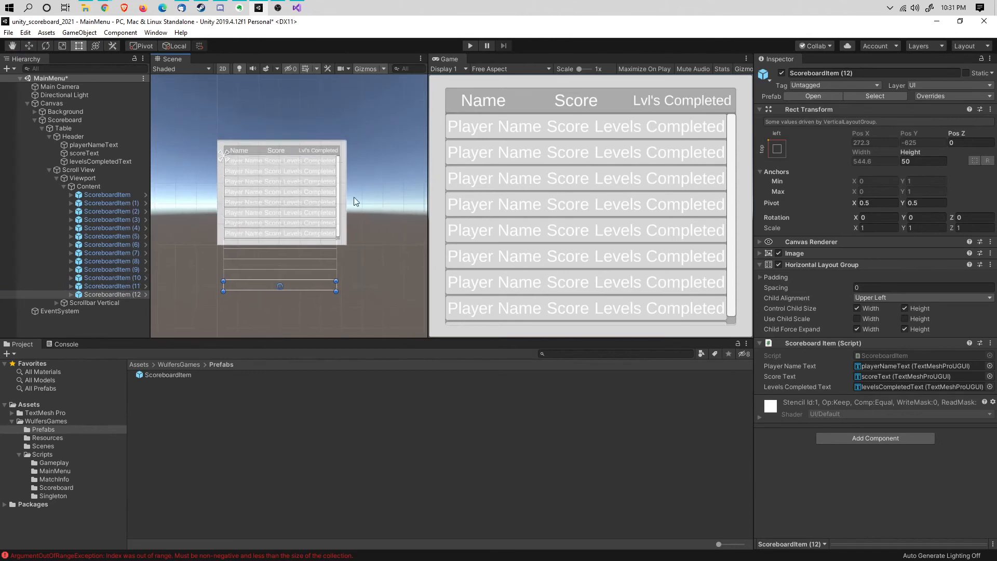
- Delete every ScoreboardItem instance from Content, including the original
left_click(113, 204)
left_click(103, 294)
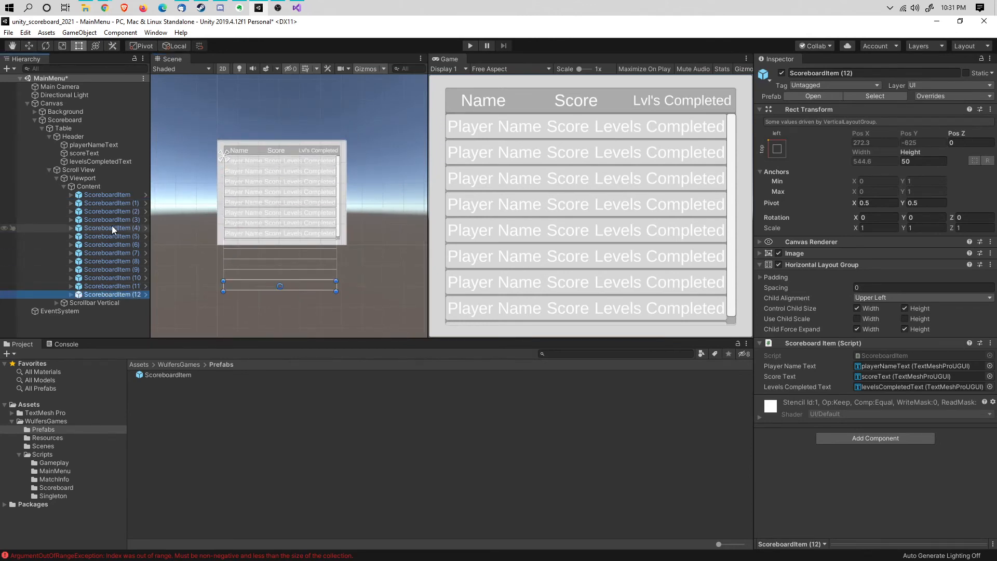
left_click(112, 203, "shift")
key("Delete")
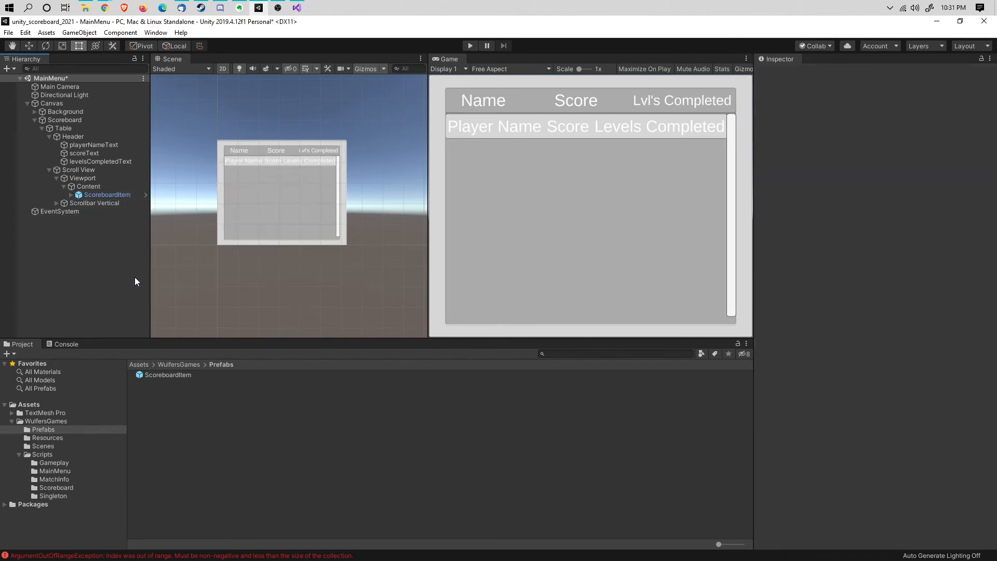
key("Delete")
- Extend Content's lower edge down to the bottom of the Viewport and save the scene
left_click(88, 185)
scroll(274, 192, "up", 4)
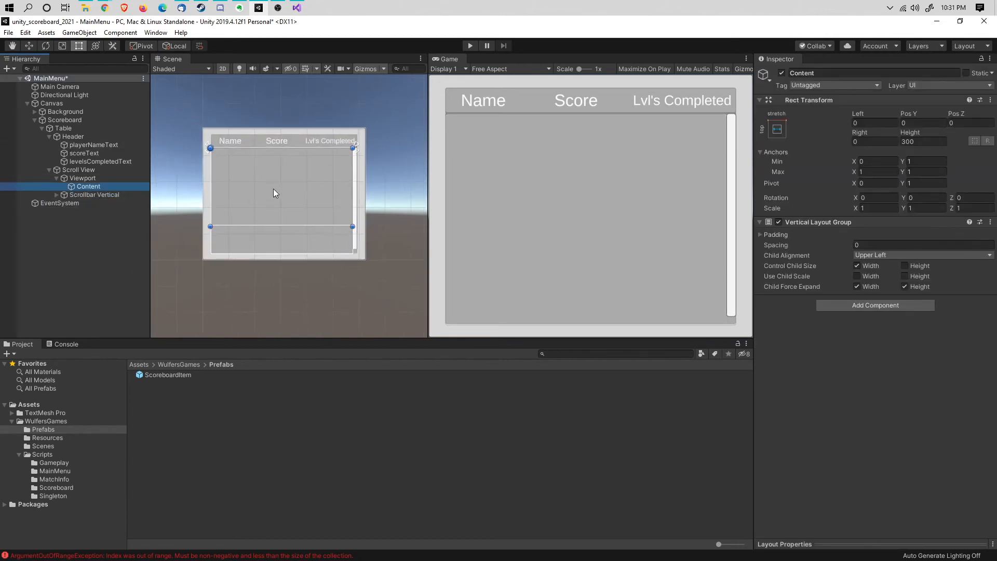
left_click_drag(223, 235, 226, 267)
left_click(93, 177)
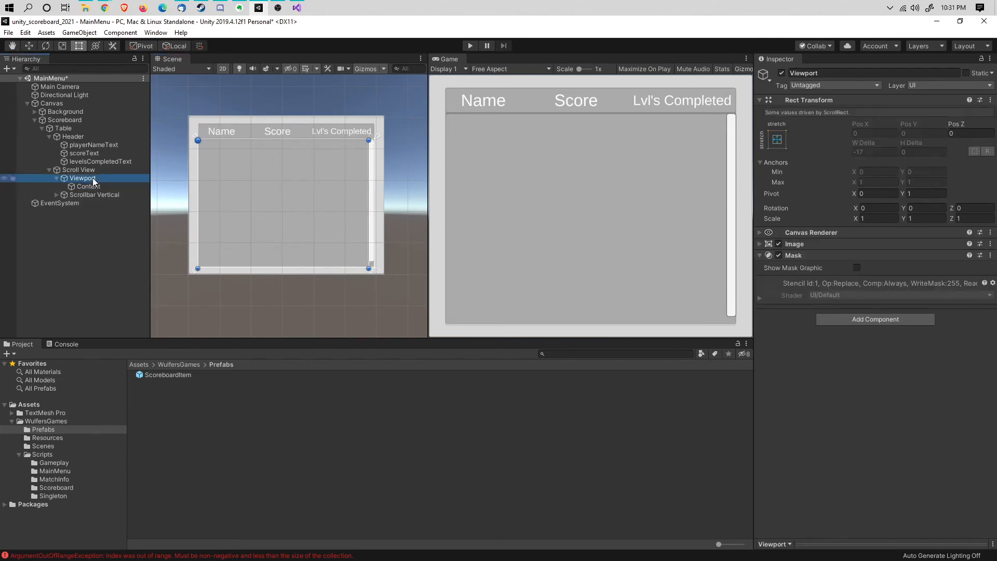
left_click(78, 169)
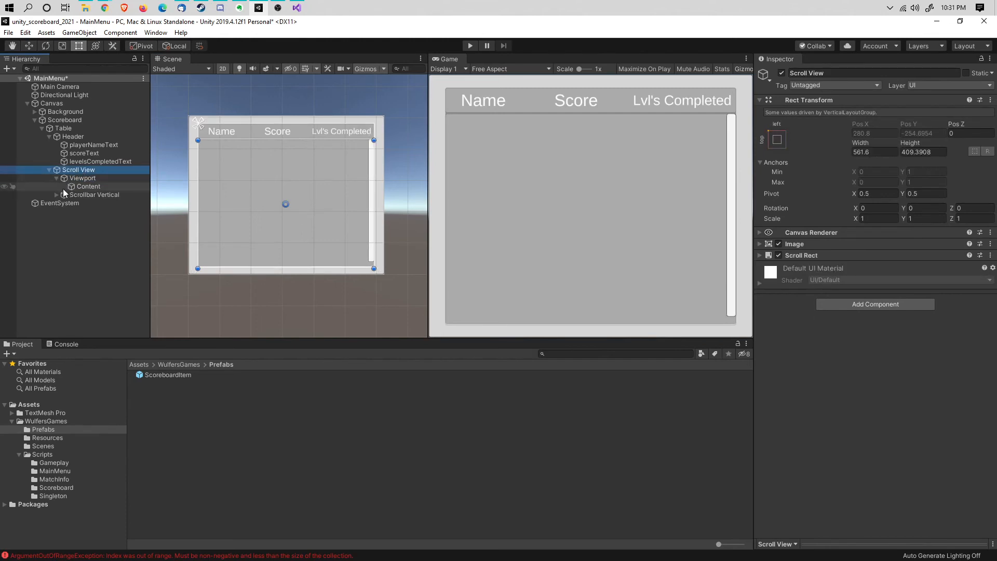
key("ctrl+s")
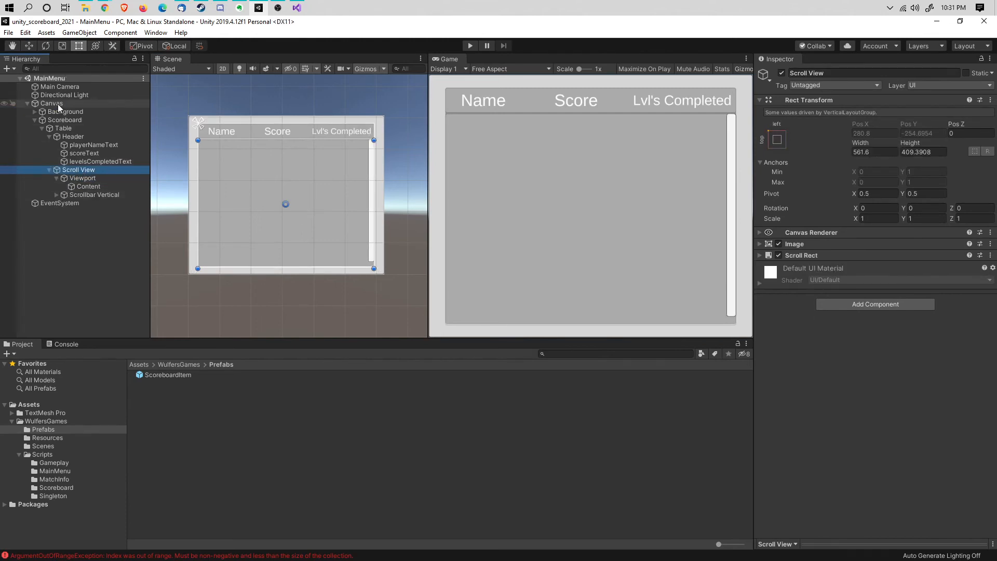
- Add a TextMeshPro text as the first child of Table, above Header, and stretch it to the table's full width of 561.6
left_click(69, 131)
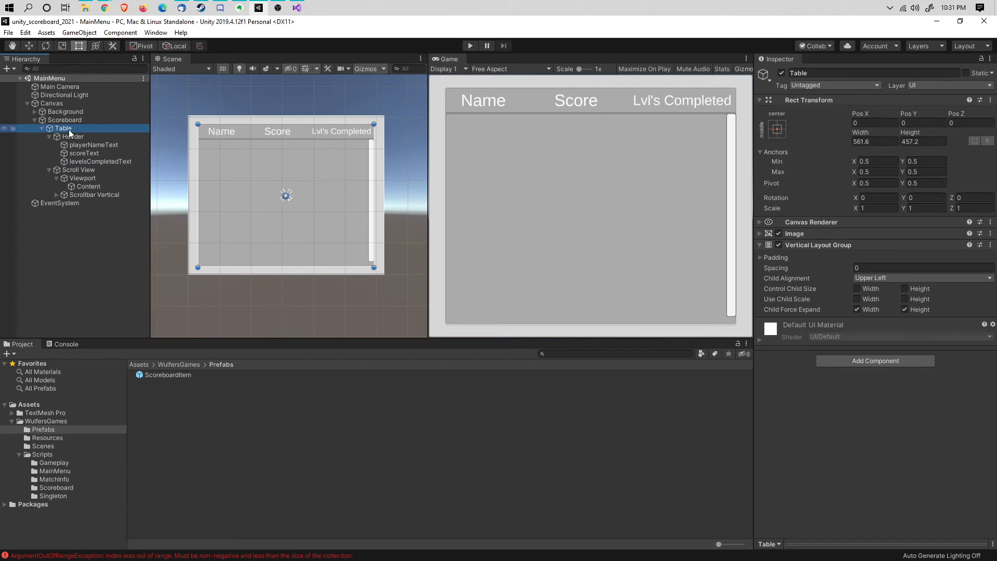
right_click(70, 131)
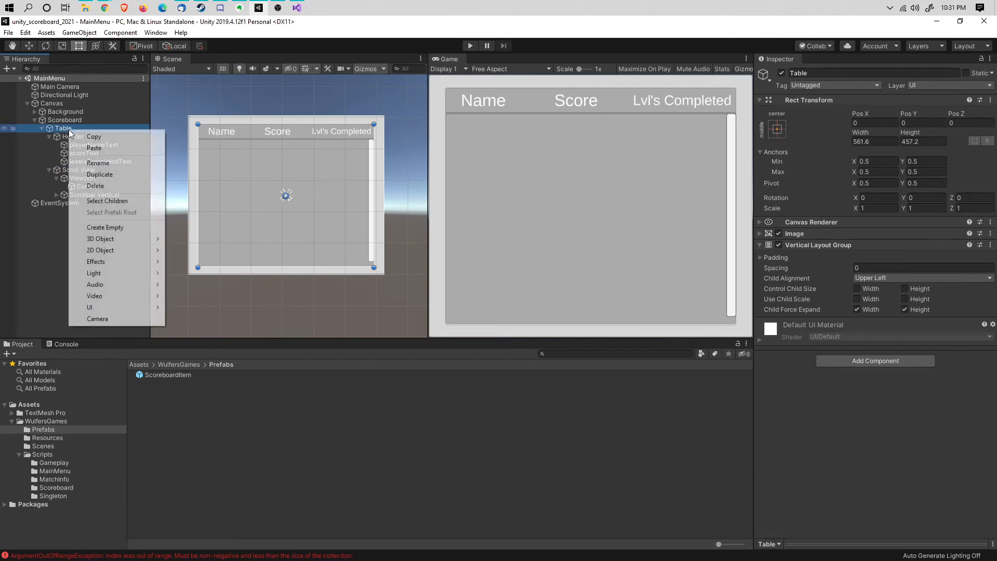
mouse_move(117, 308)
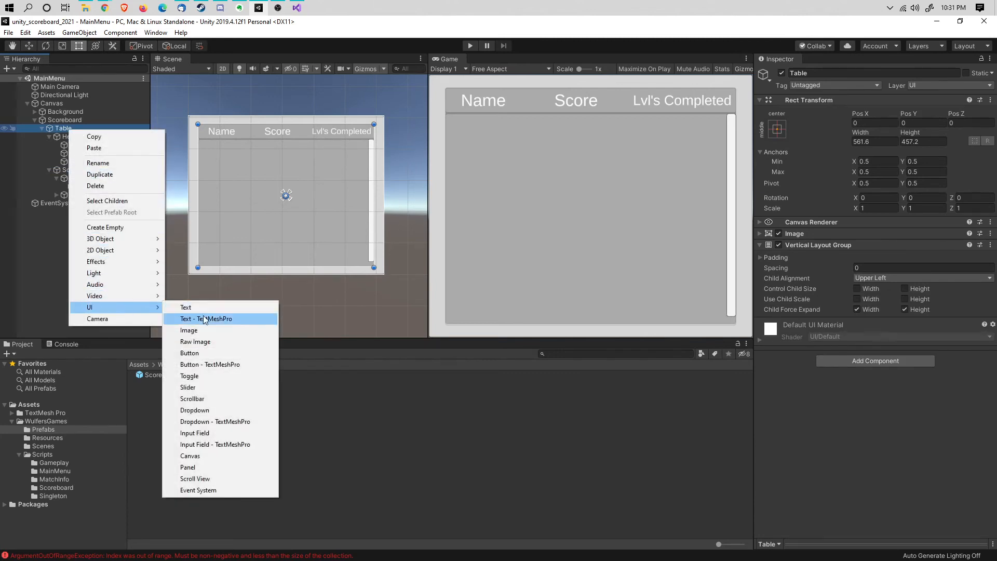
left_click(202, 318)
left_click_drag(75, 202, 75, 138)
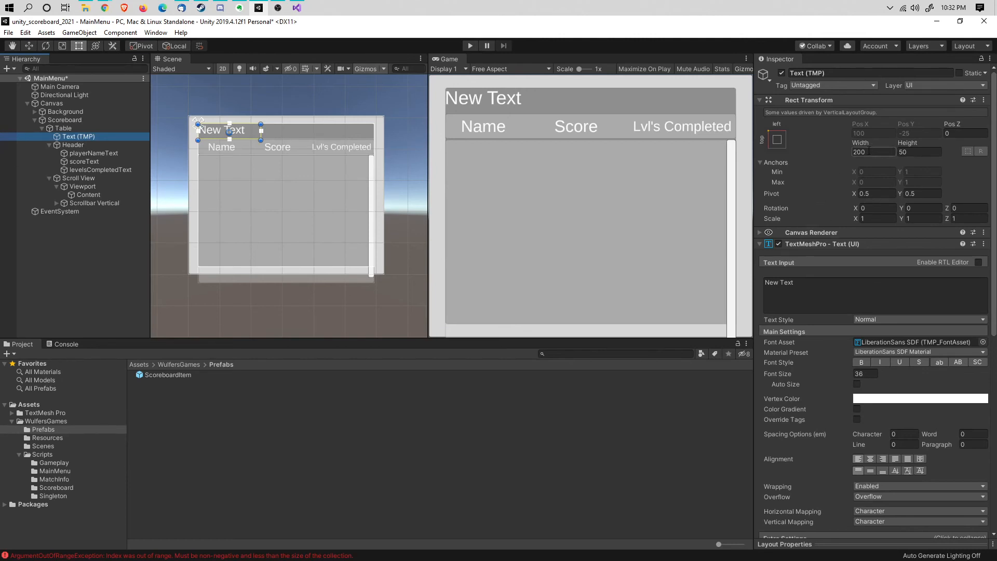
left_click(261, 131)
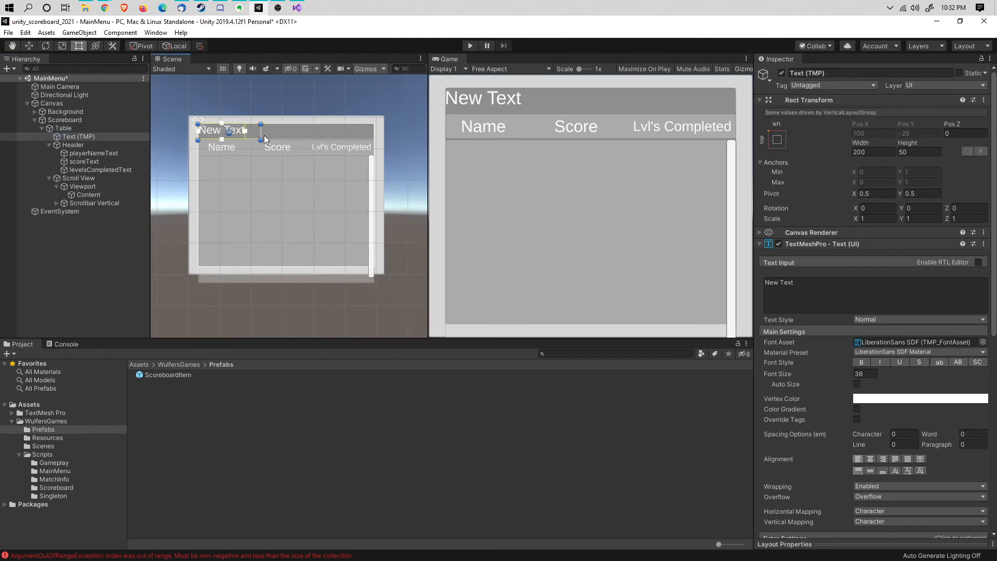
left_click_drag(263, 135, 374, 136)
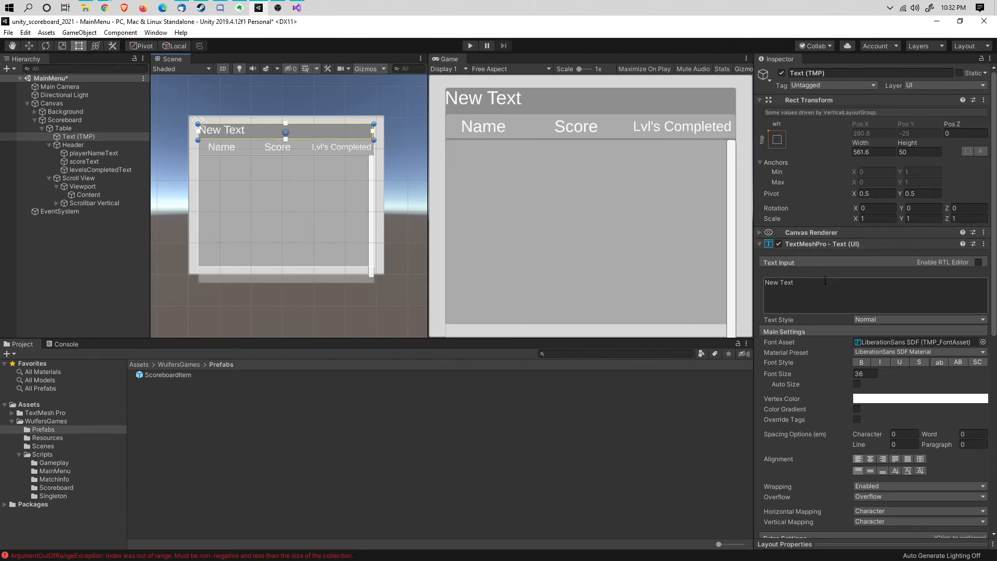
- Make the new text above the header read Scoreboard and centre it horizontally and vertically
left_click_drag(824, 282, 727, 281)
type("Scor")
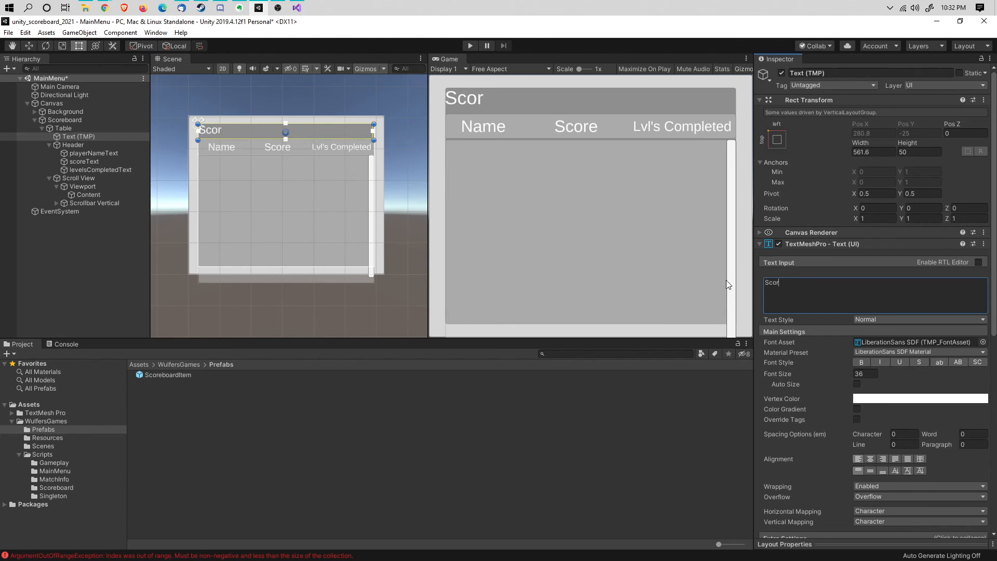
type("eboard")
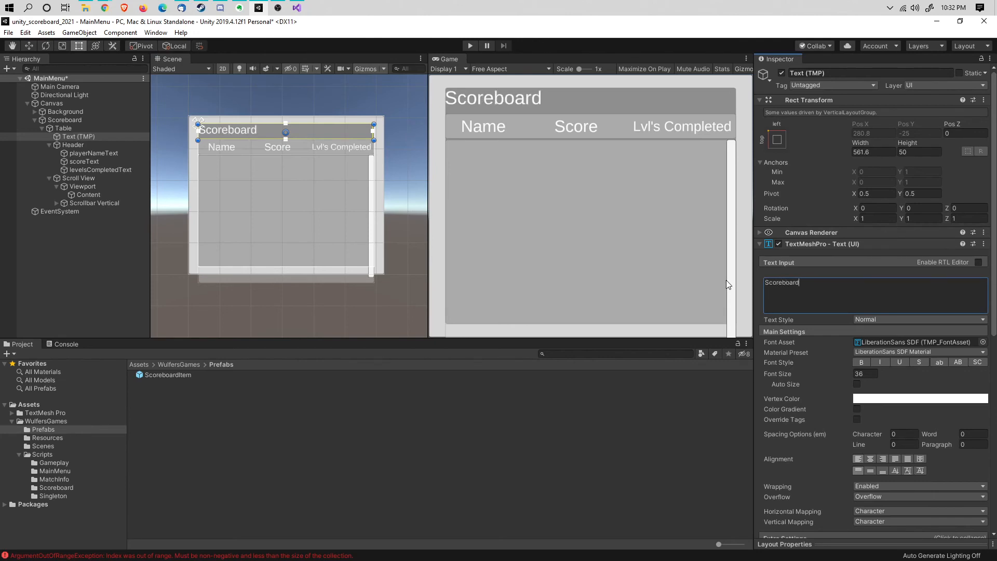
left_click(869, 458)
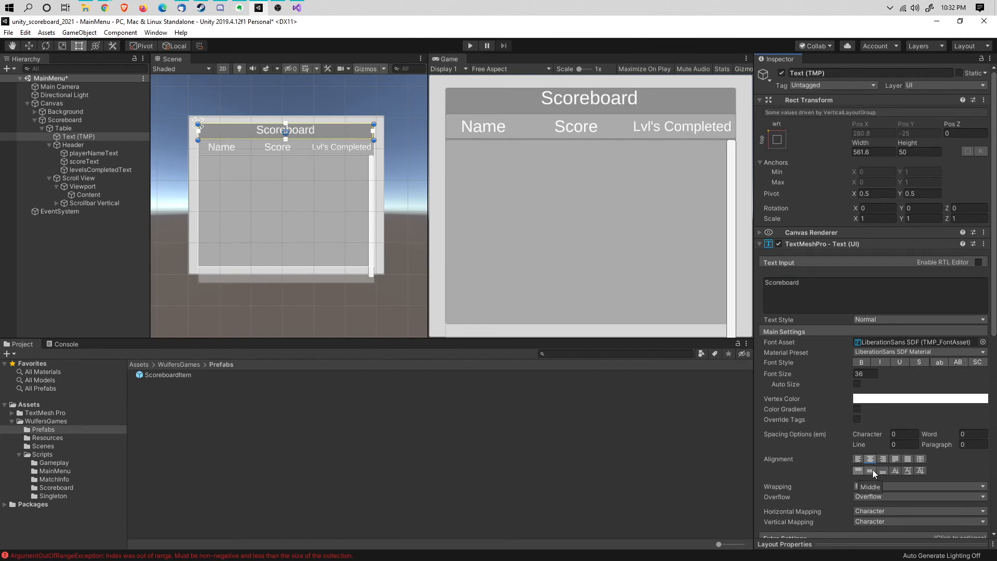
left_click(871, 470)
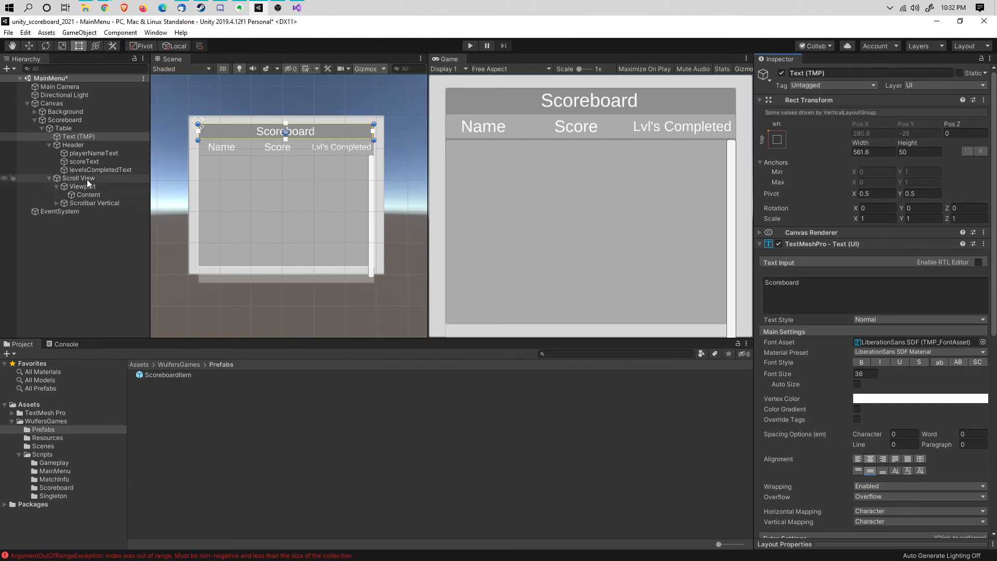
- Raise the lower edges of Scroll View and Content to the table's bottom edge, giving Content a height of 357.2, and save the scene
left_click(213, 238)
left_click_drag(237, 283, 237, 268)
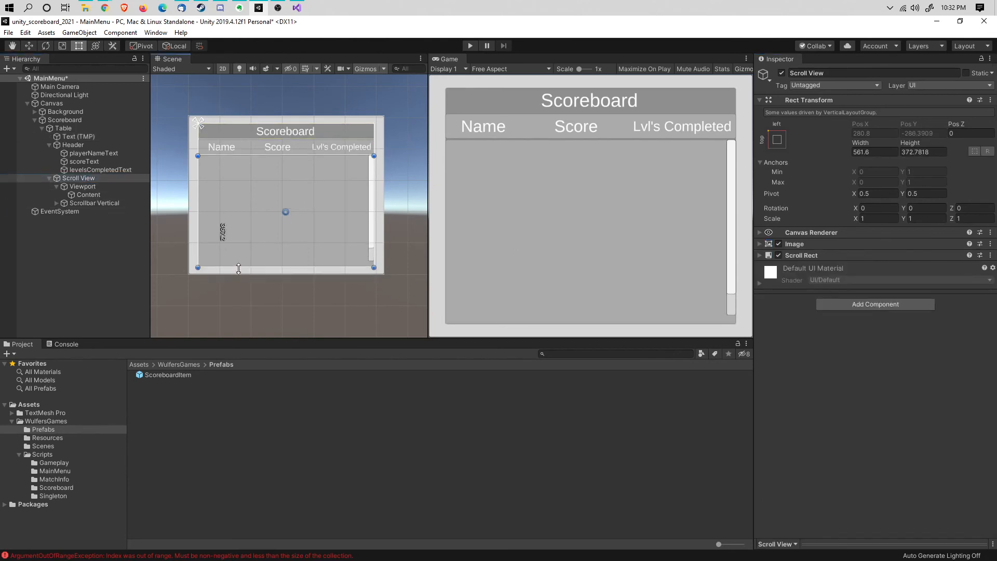
left_click(85, 186)
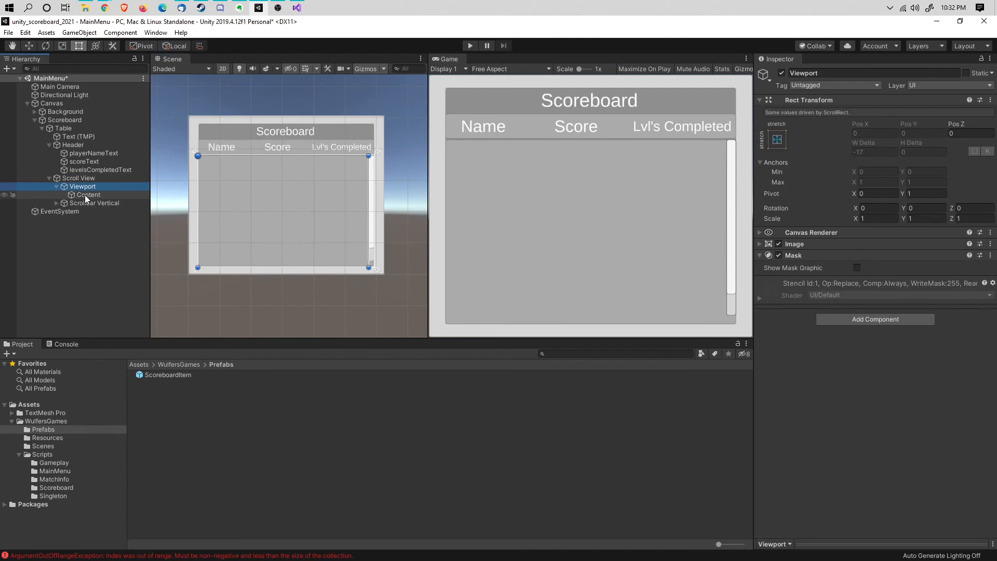
left_click(85, 195)
left_click_drag(244, 282, 245, 268)
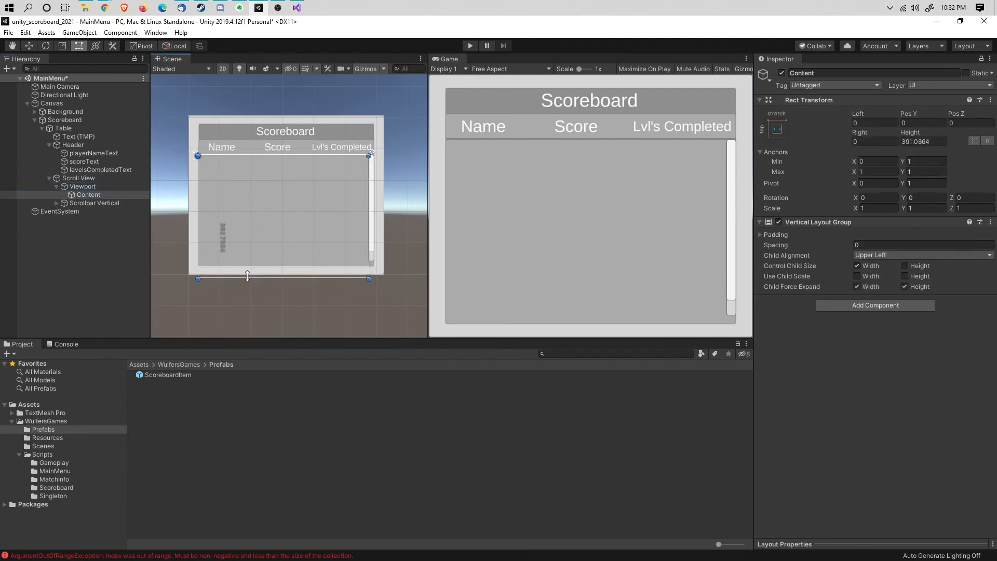
key("ctrl+s")
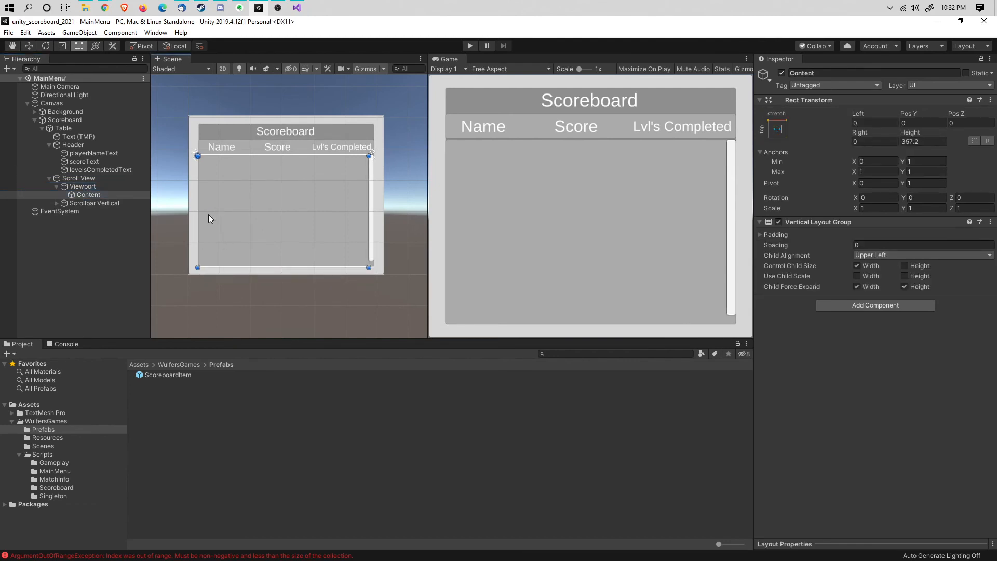
- Set the left, top, right and bottom margins of the Scoreboard title text to 1 and save the scene
left_click(78, 137)
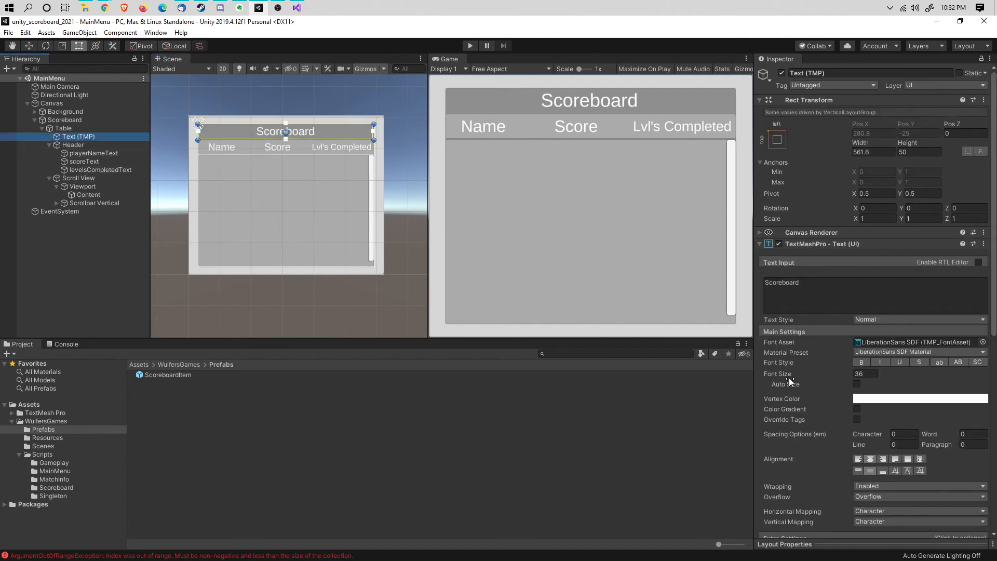
scroll(808, 314, "down", 10)
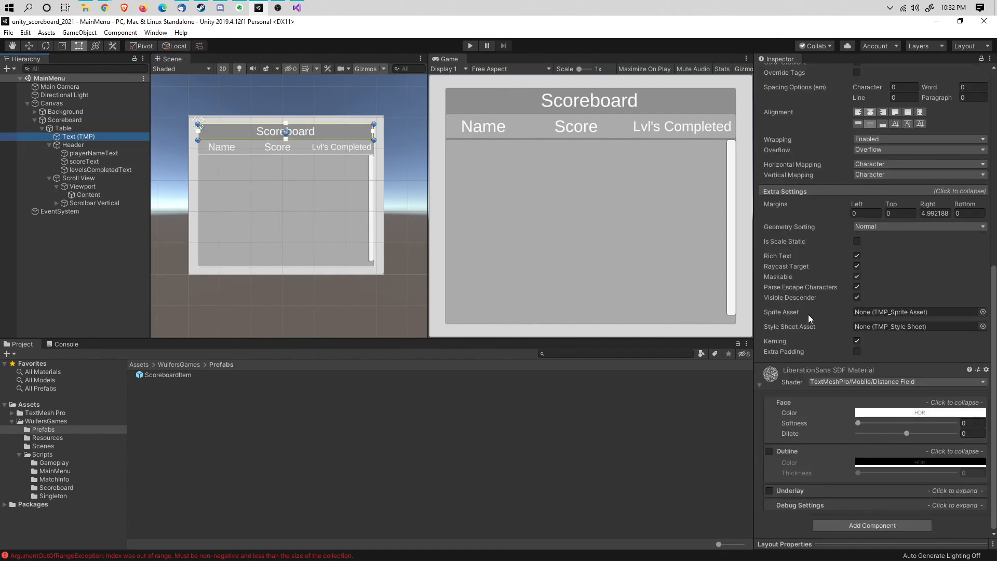
left_click(935, 213)
type("0")
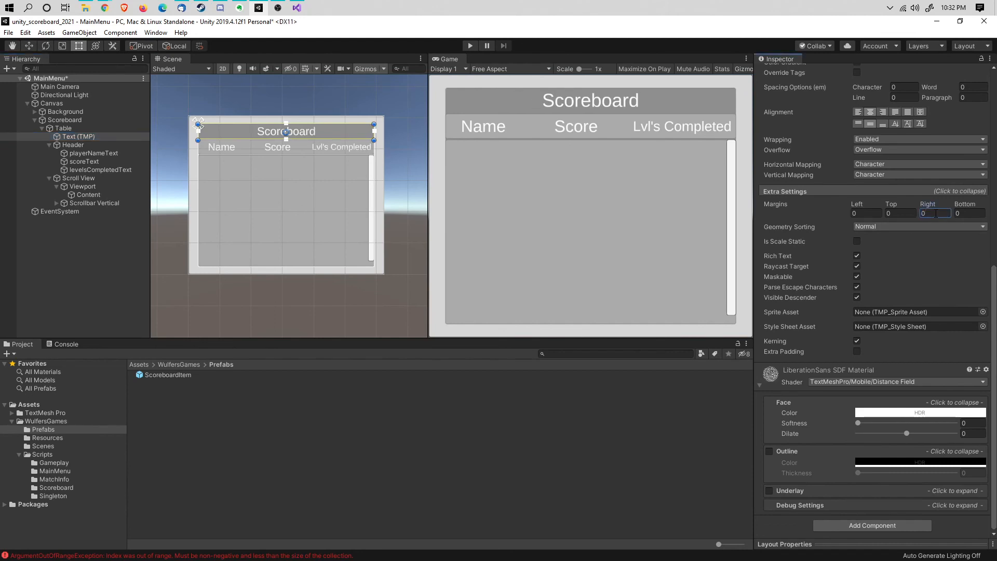
left_click(879, 213)
type("1")
key("Tab")
type("1")
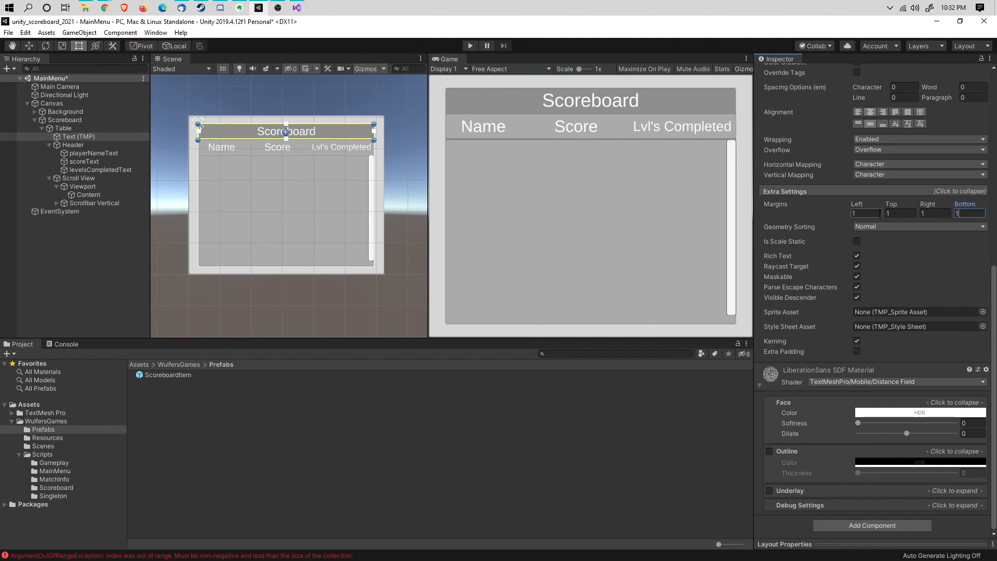
key("ctrl+s")
left_click(102, 248)
scroll(338, 201, "up", 6)
scroll(338, 202, "down", 4)
middle_click_drag(294, 187, 302, 216)
scroll(317, 224, "down", 3)
scroll(304, 208, "up", 2)
scroll(320, 222, "up", 3)
key("t")
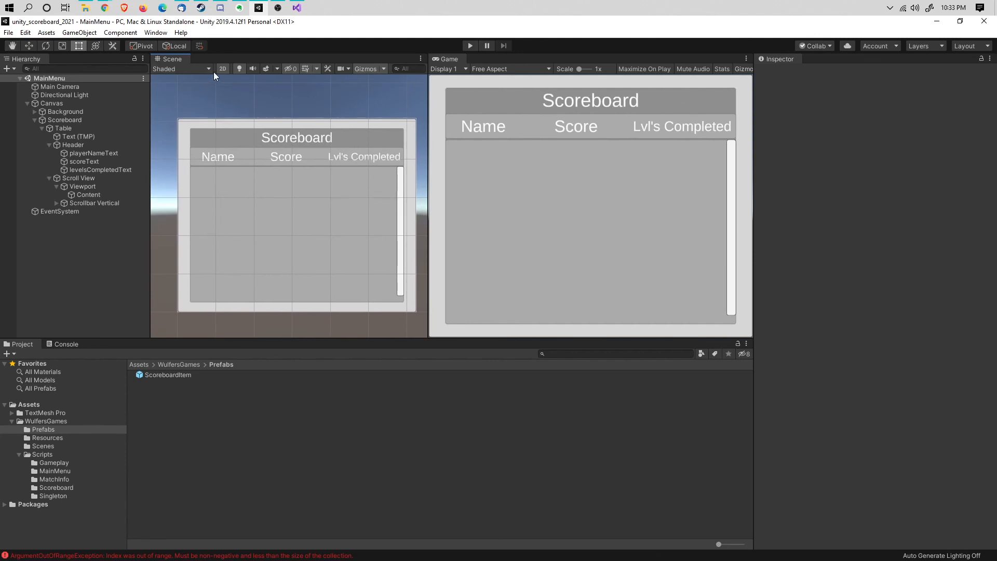